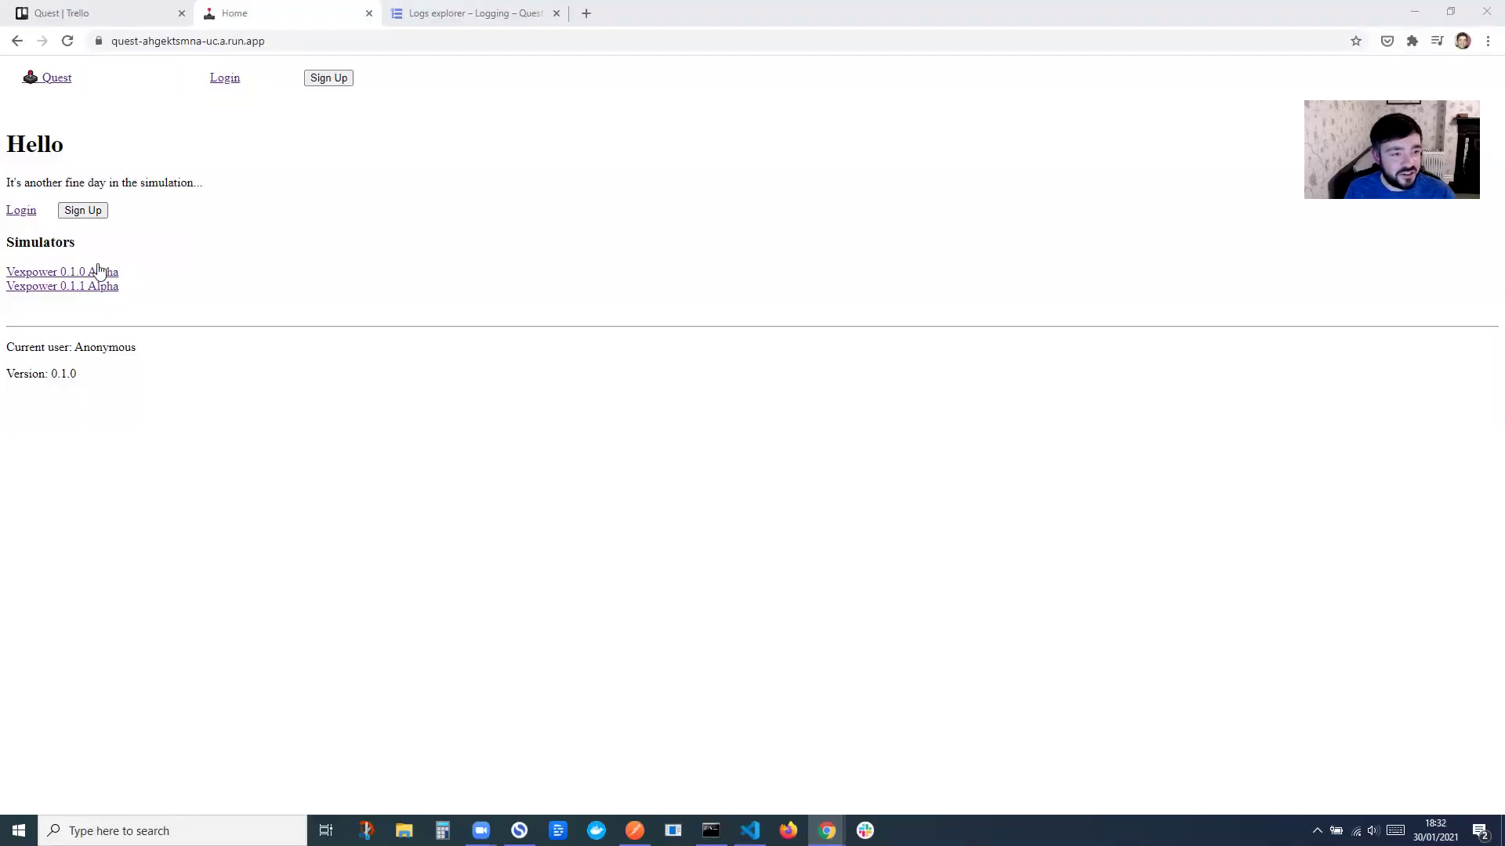
# - Sign in to Vexpower with the saved account credentials
pyautogui.click(32, 218)
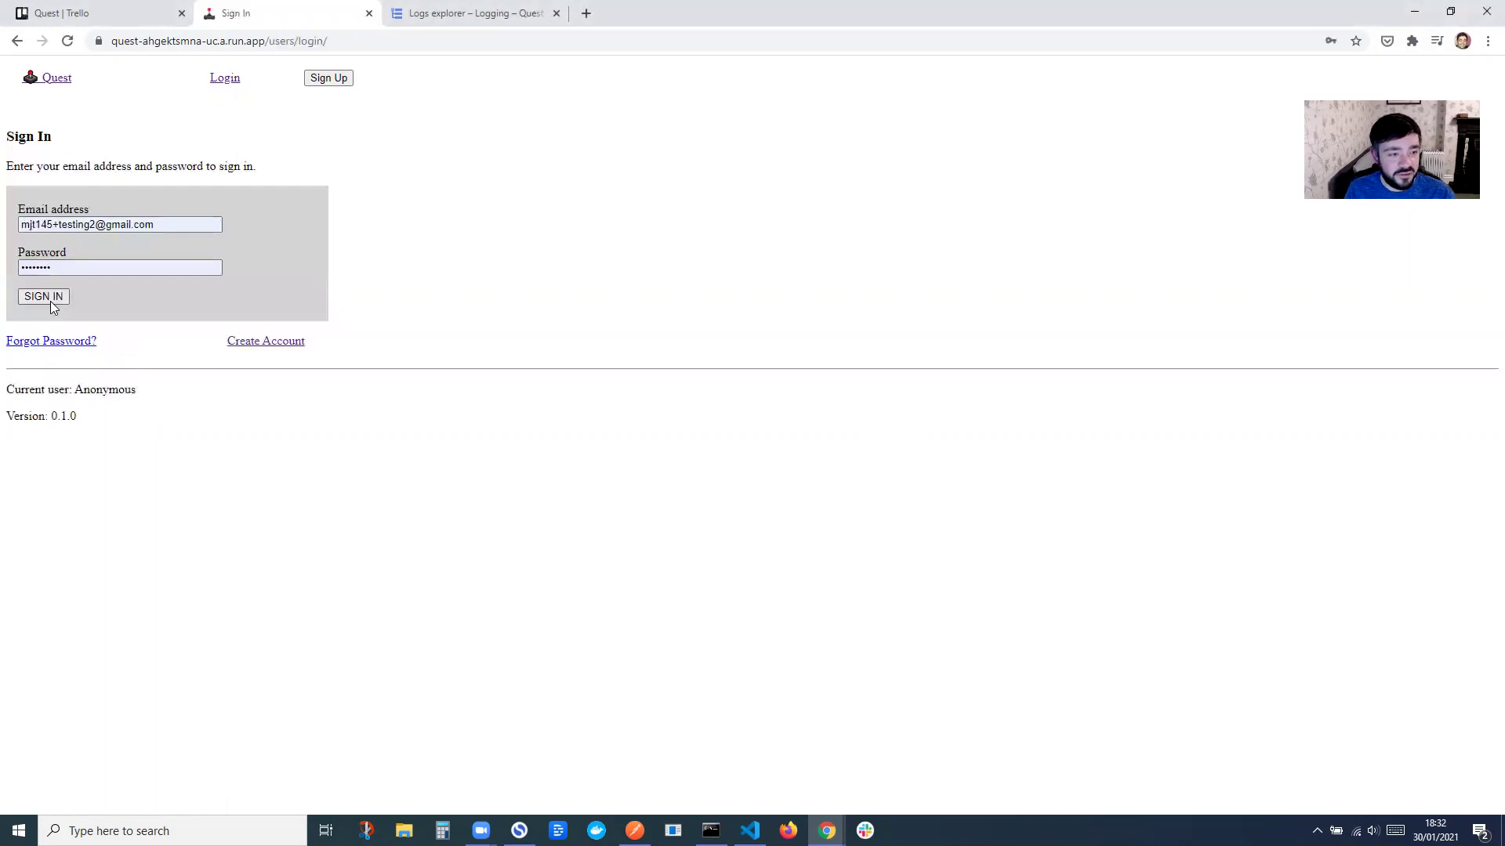
pyautogui.click(48, 300)
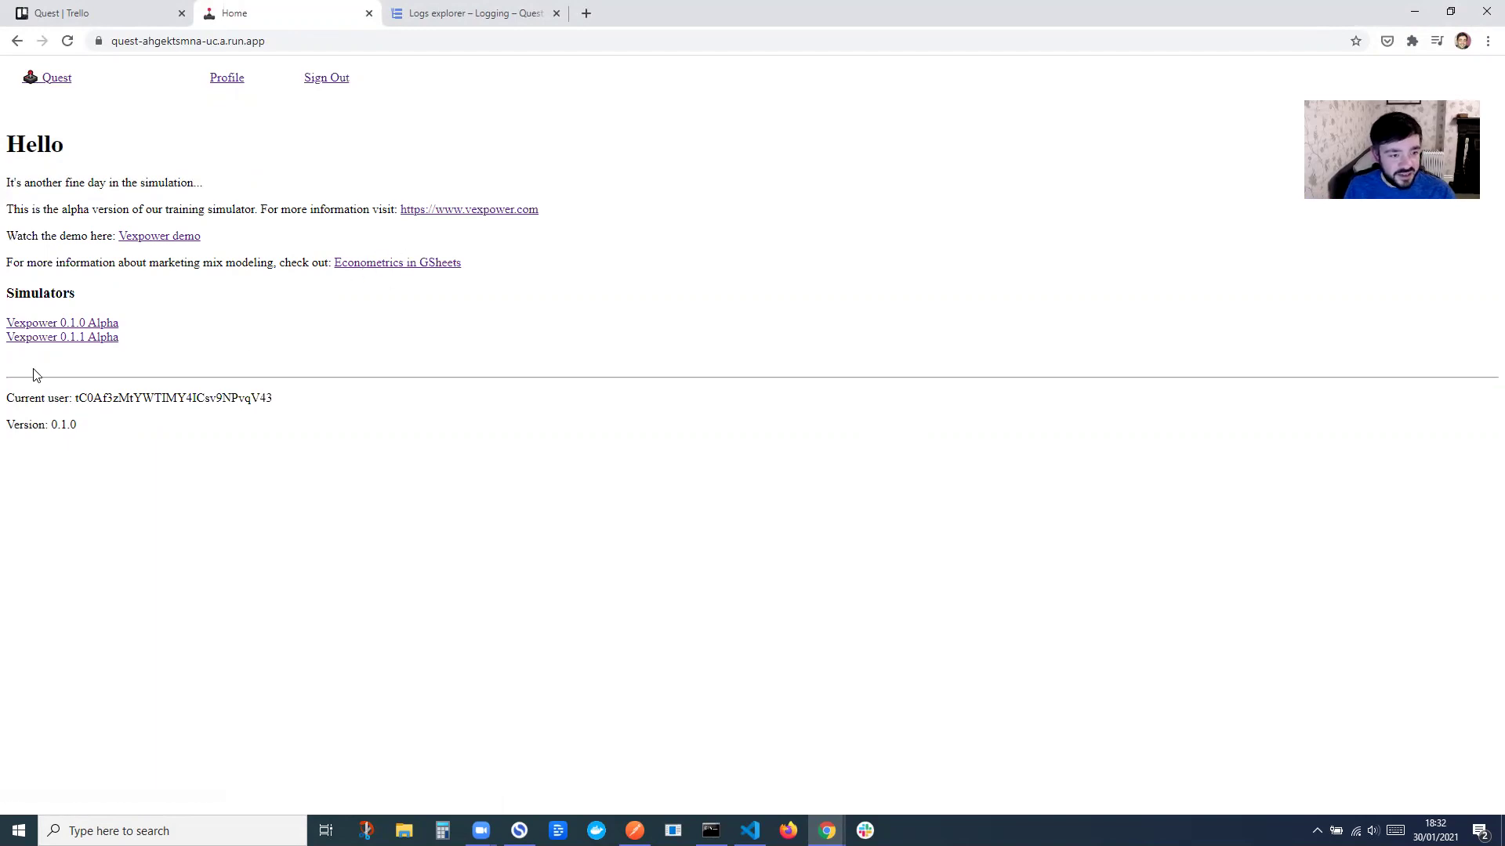
# - Open the Vexpower 0.1.1 Alpha simulator and start a run for 'test company'
pyautogui.click(79, 338)
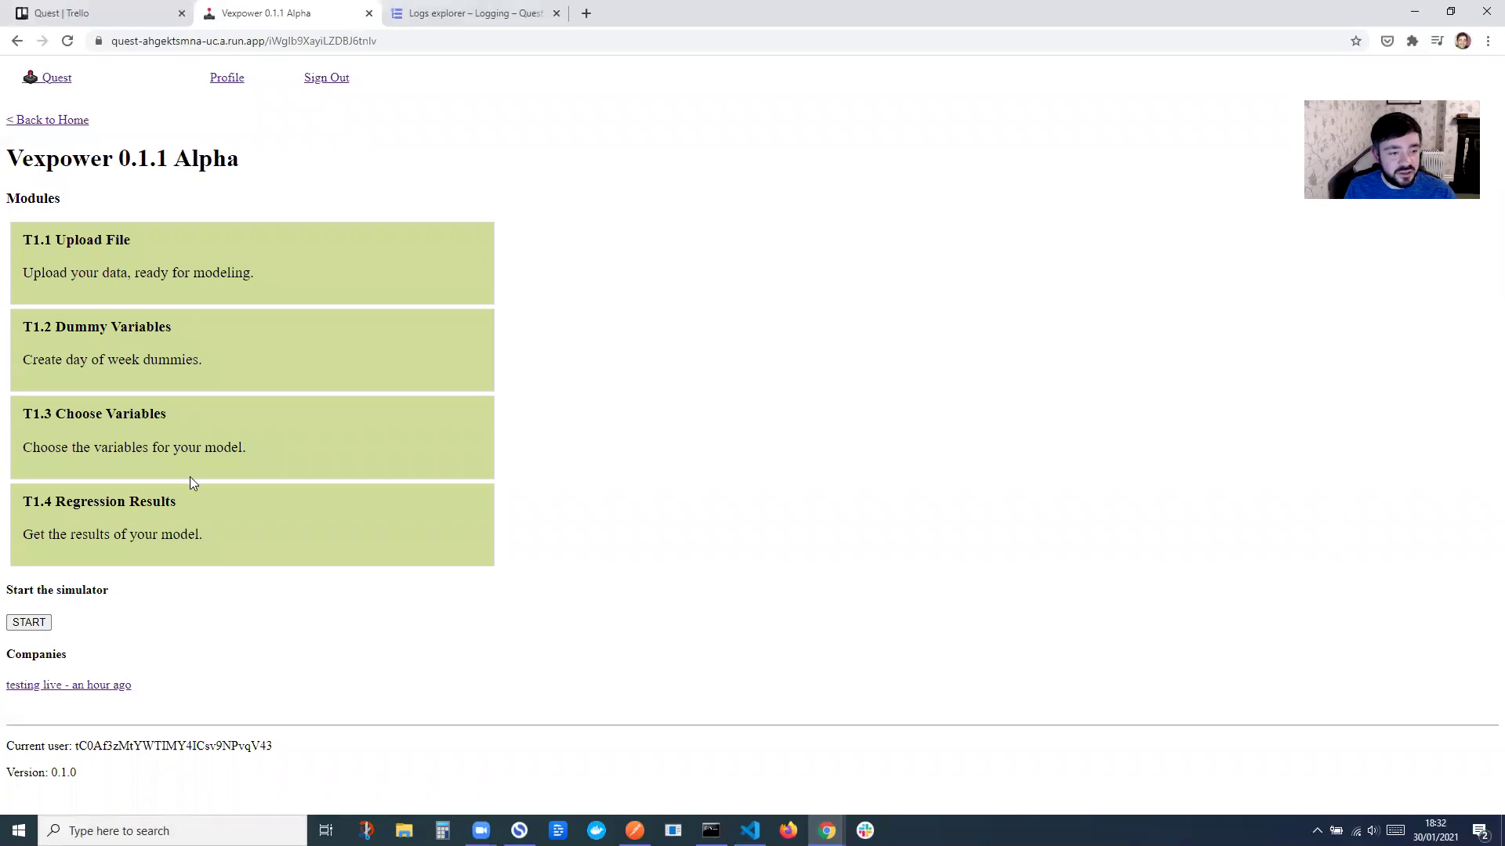
pyautogui.click(29, 622)
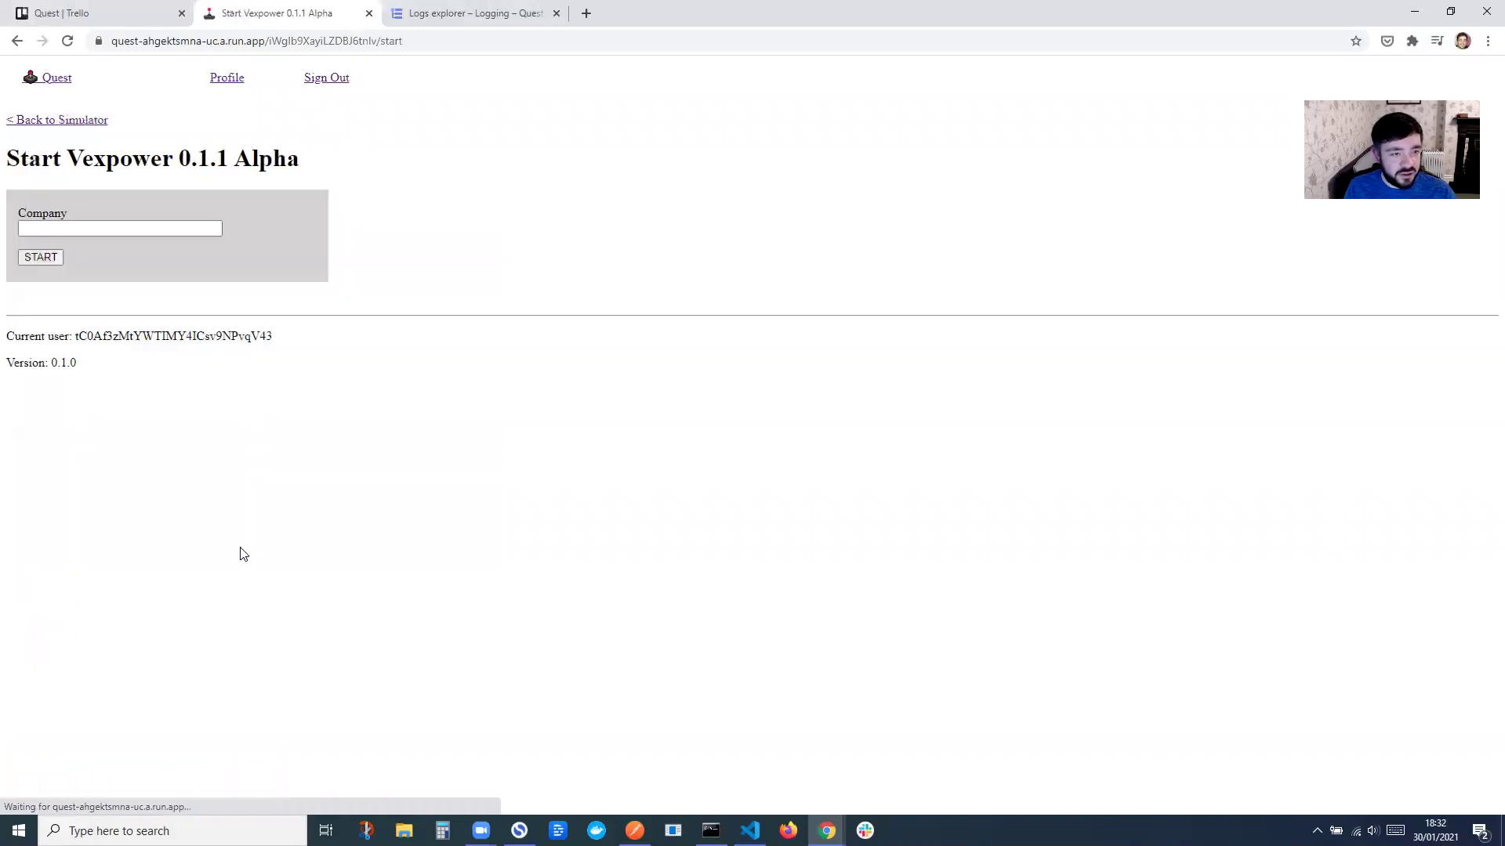
pyautogui.click(116, 224)
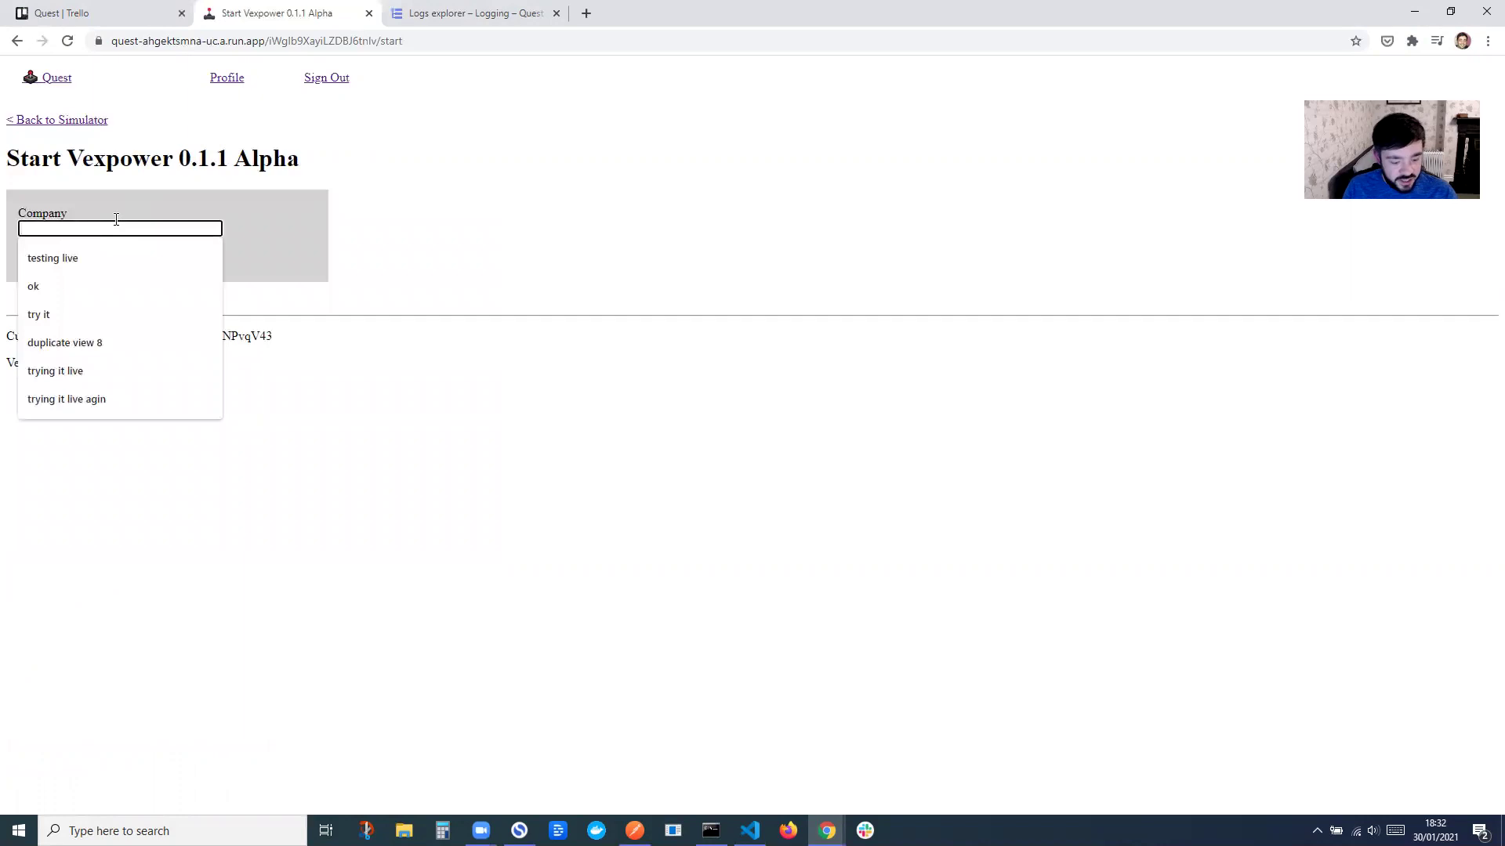
pyautogui.write('test company')
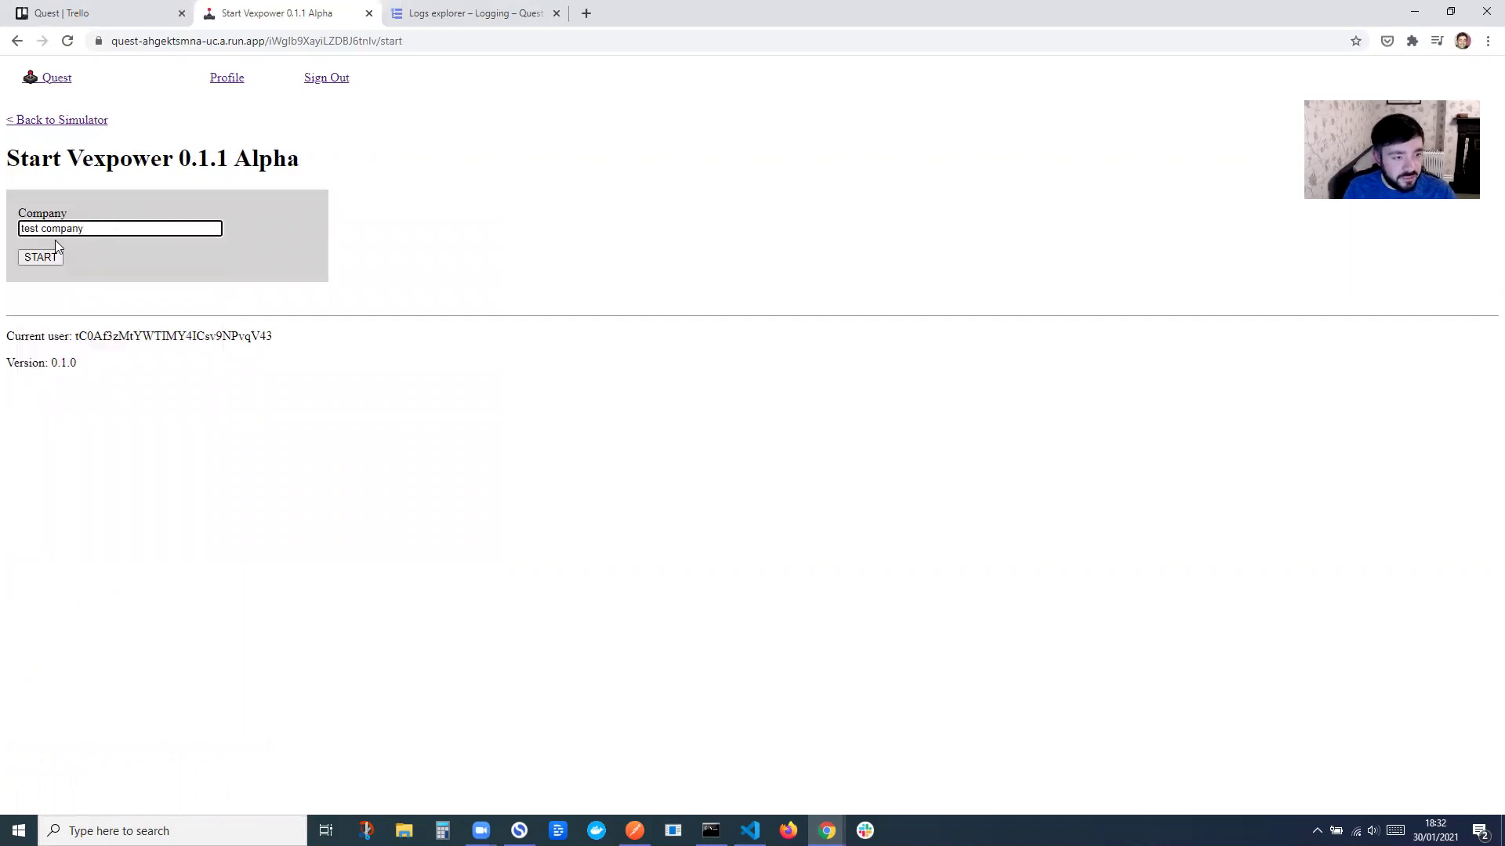
pyautogui.click(57, 250)
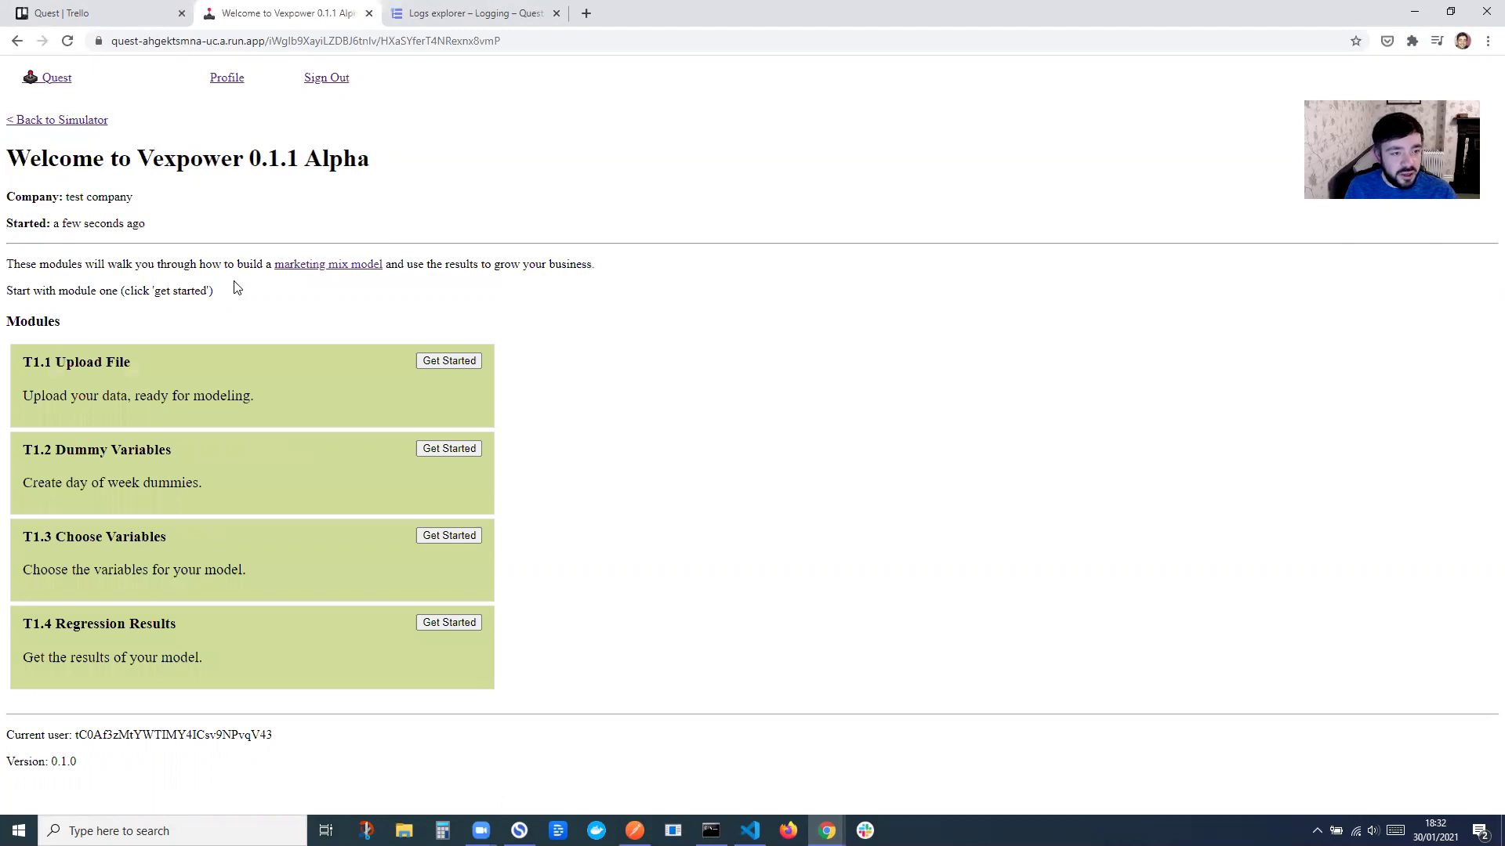
# - Start module T1.1 Upload File, download the sample data as CSV, and reach the upload question
pyautogui.click(449, 361)
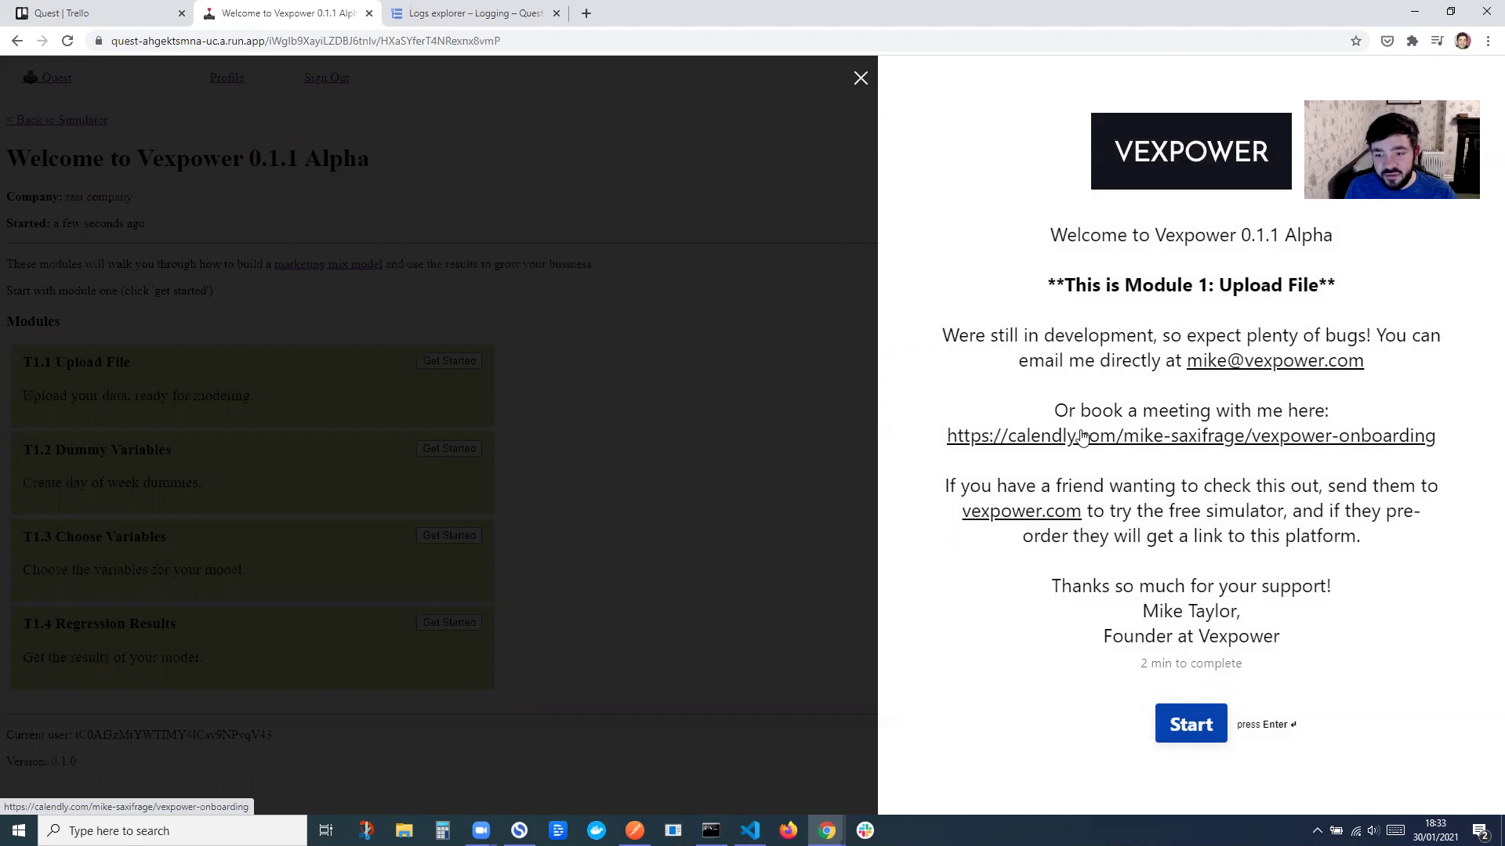
pyautogui.click(1192, 722)
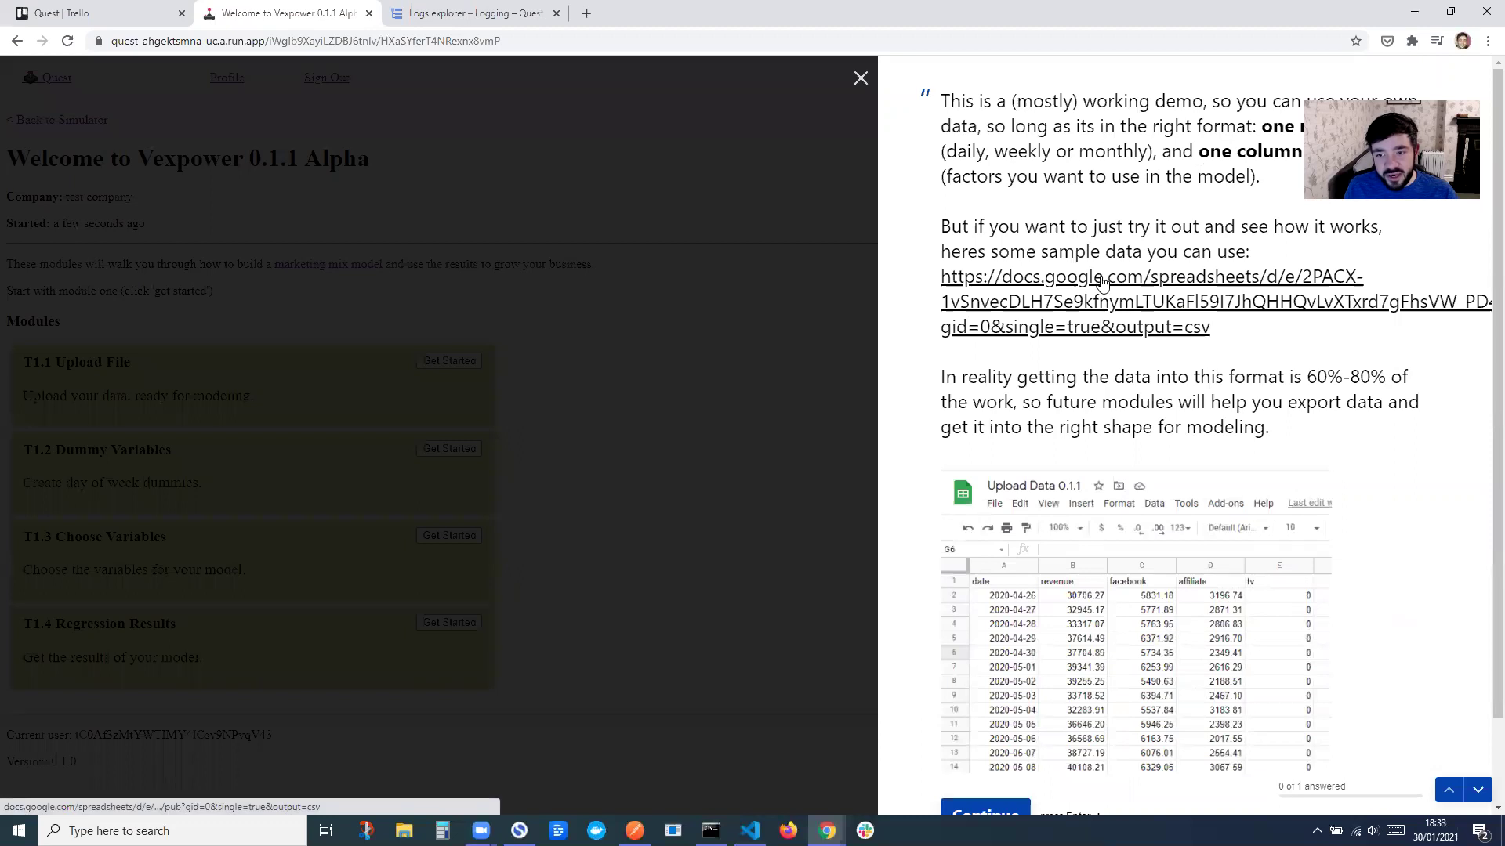
pyautogui.click(1102, 281)
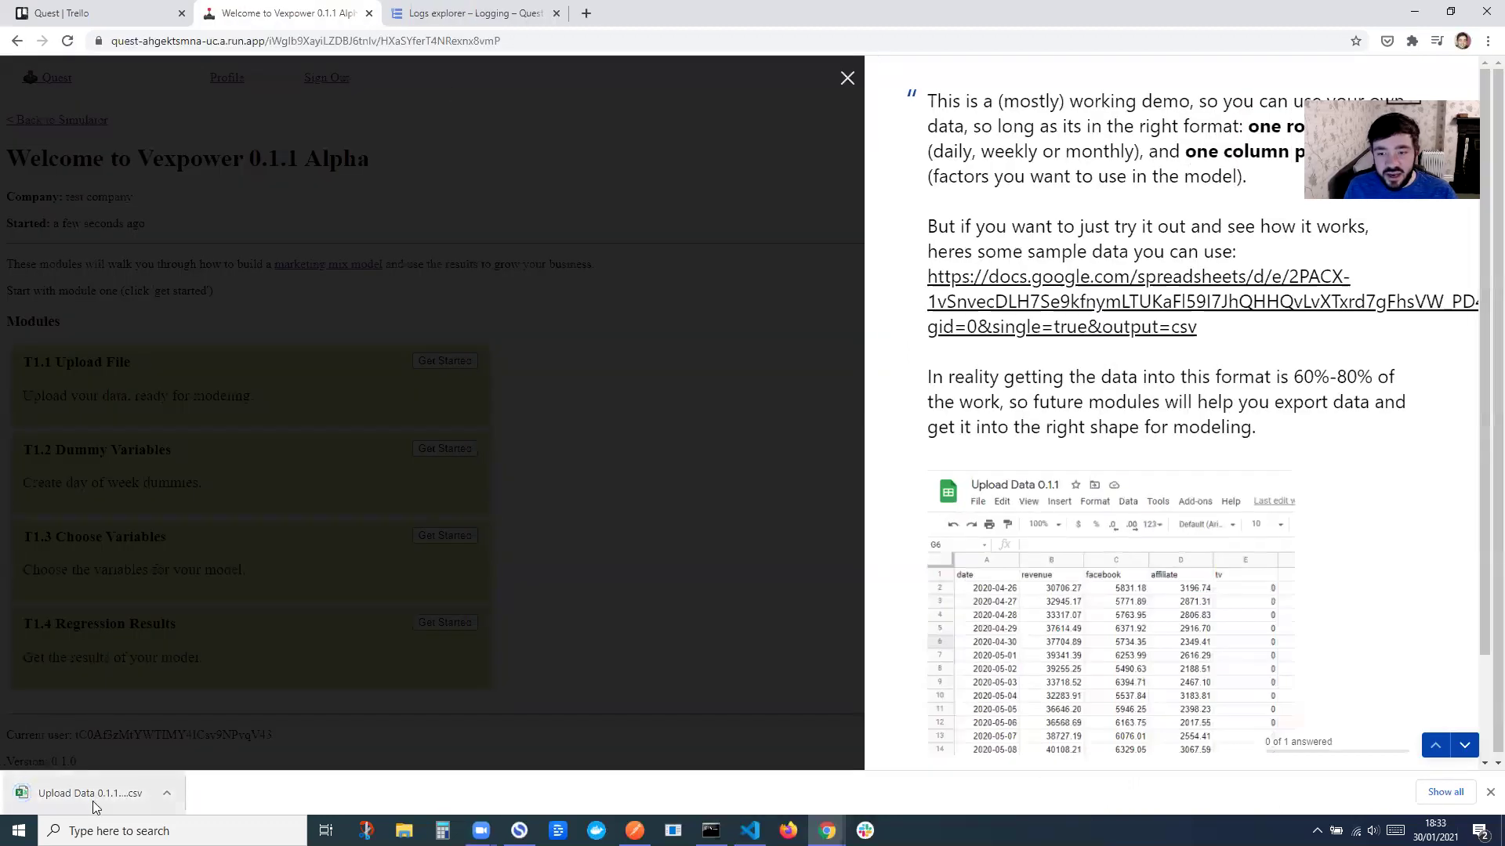
pyautogui.scroll(-5, 1079, 594)
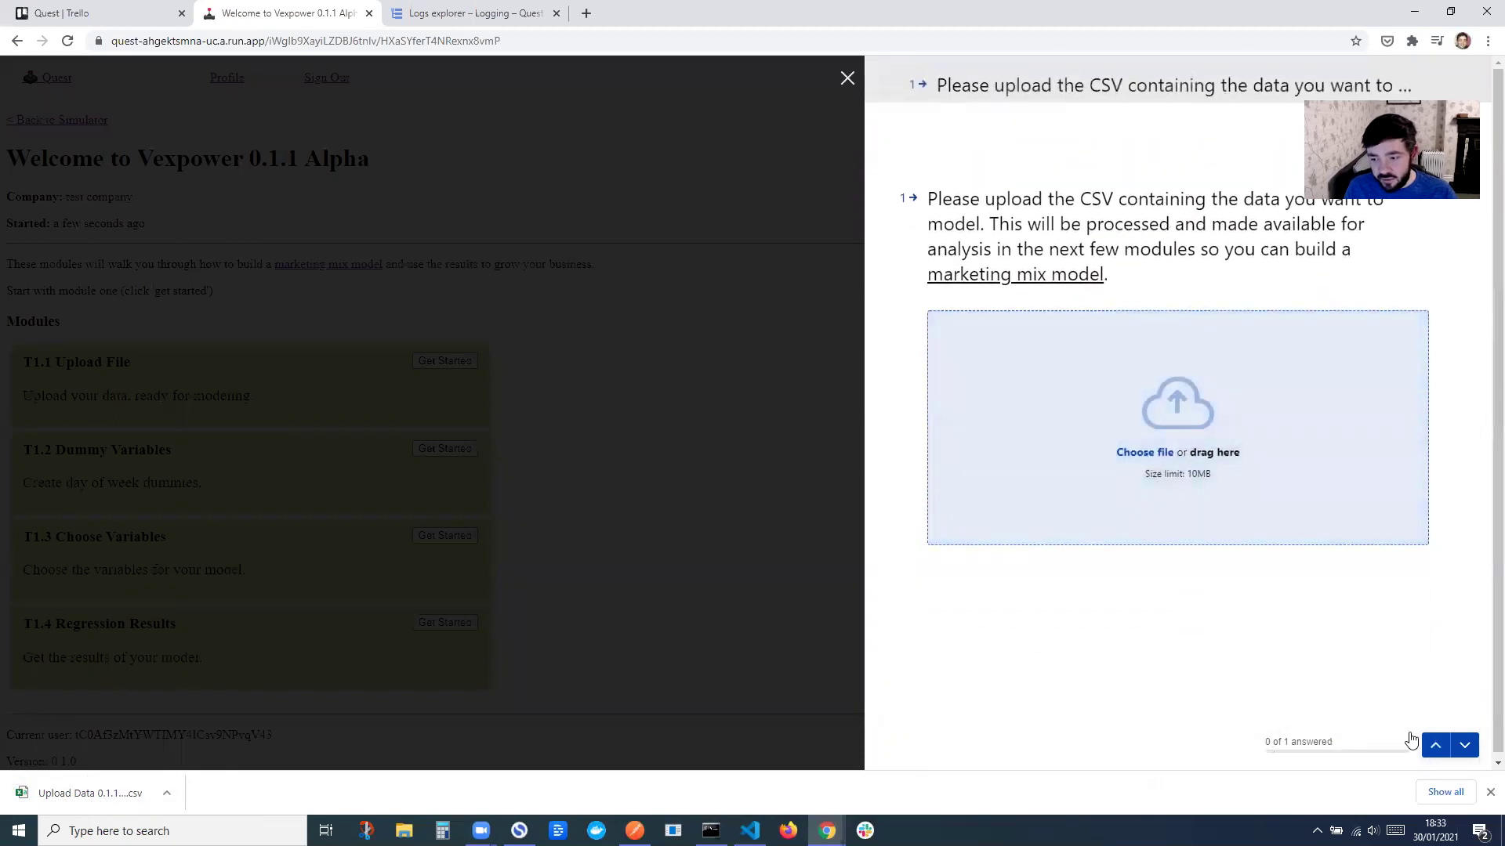
pyautogui.click(1435, 745)
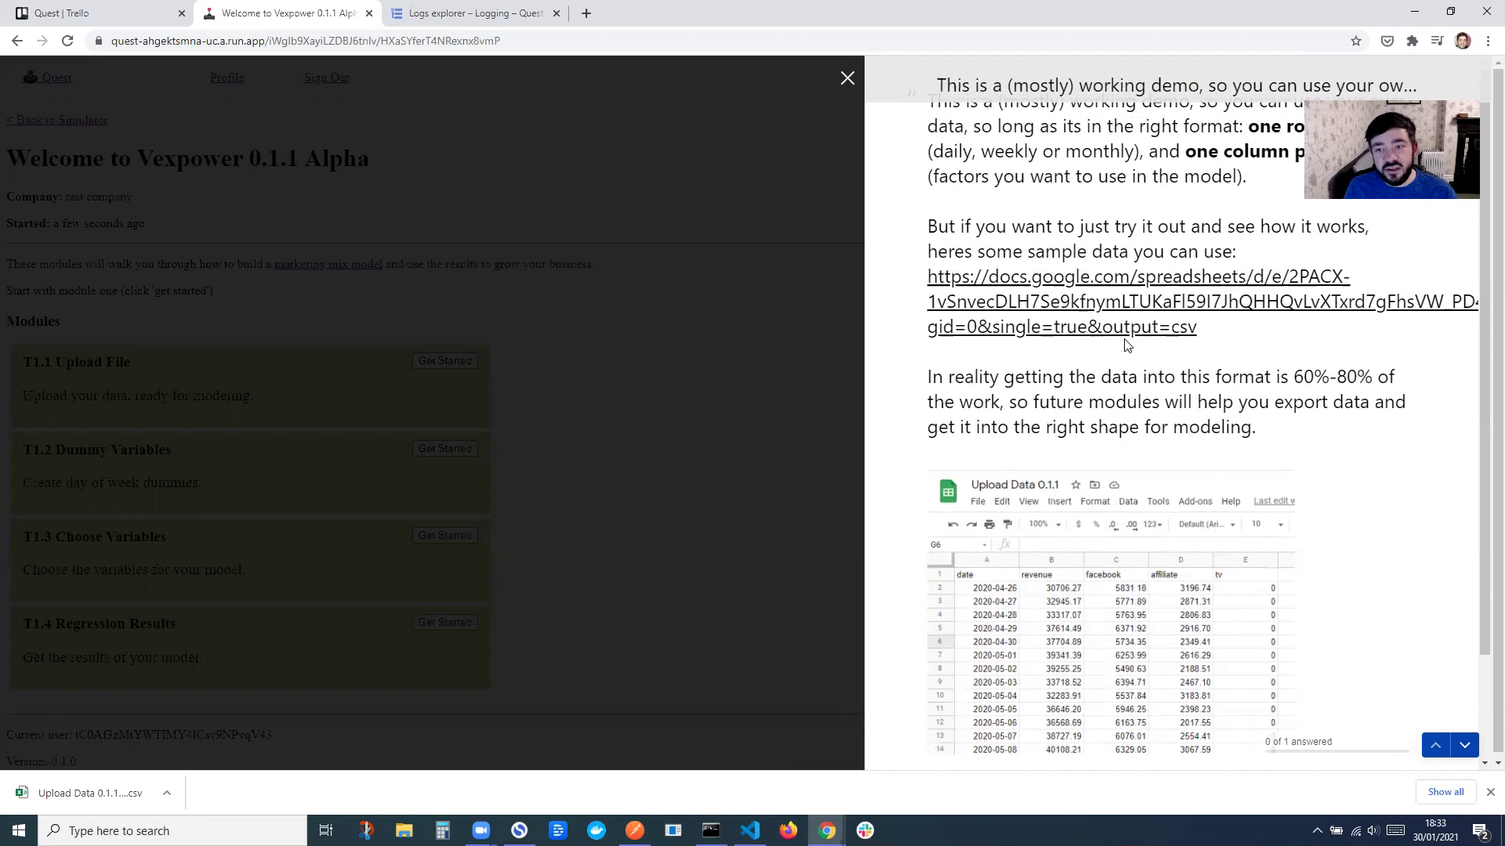
pyautogui.click(1463, 746)
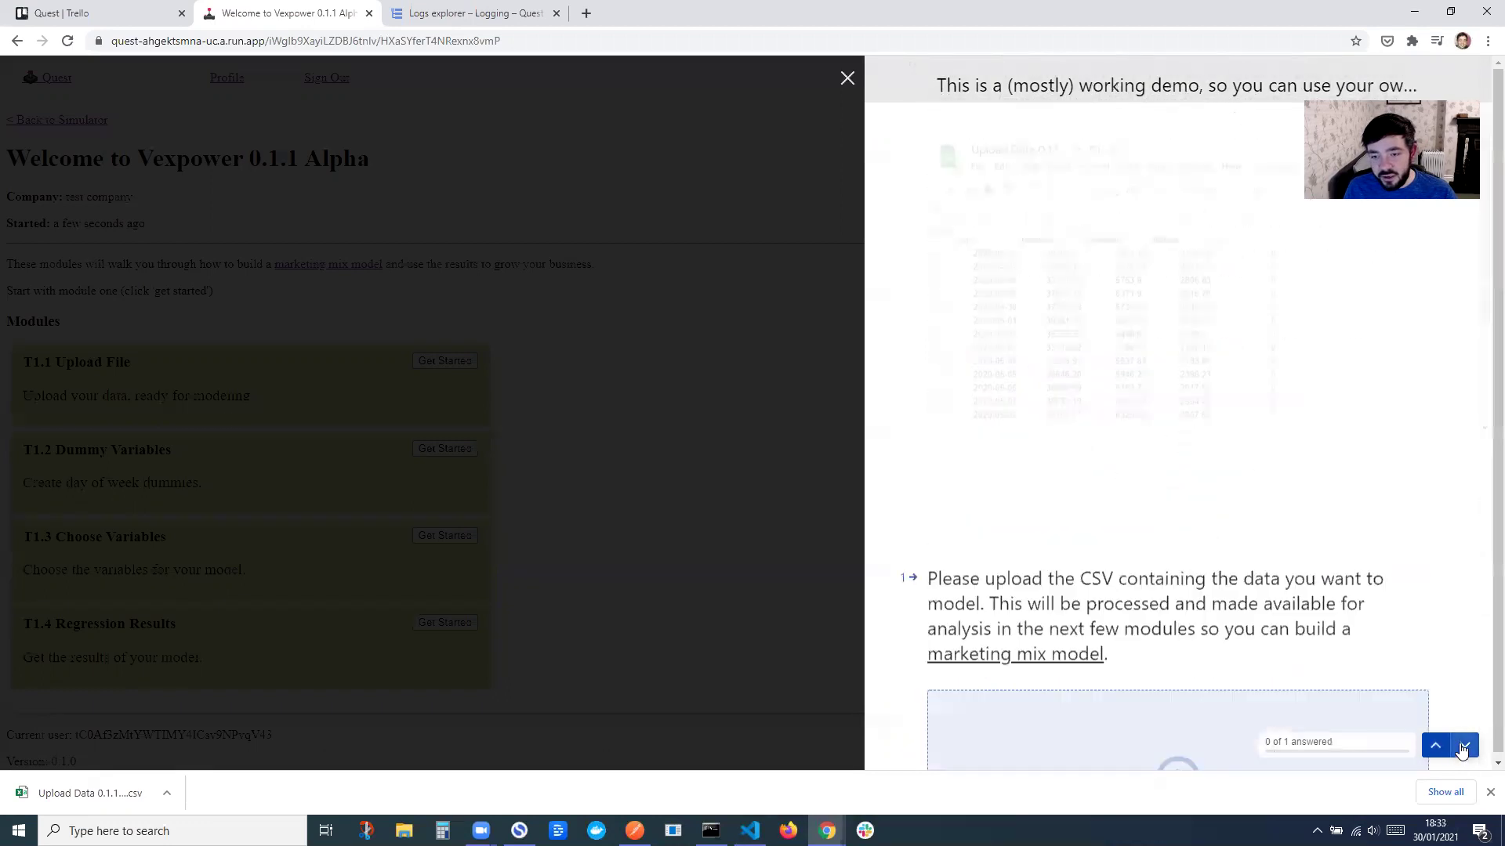
# - Upload 'Upload Data 0.1.1 - Sheet1 (2)' from Downloads and submit the T1.1 form
pyautogui.click(1146, 364)
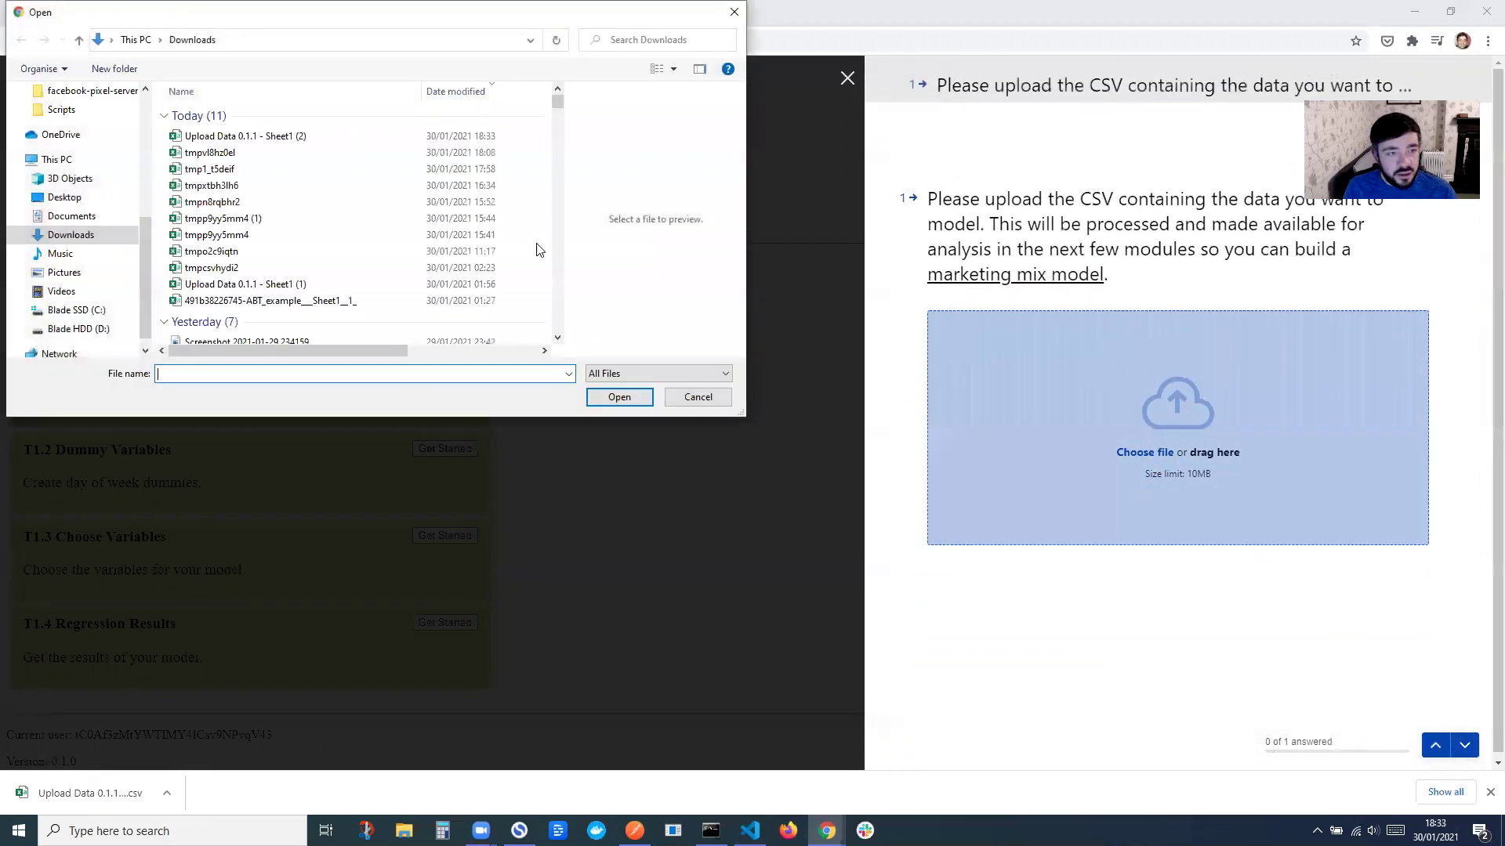
pyautogui.click(235, 135)
pyautogui.click(619, 396)
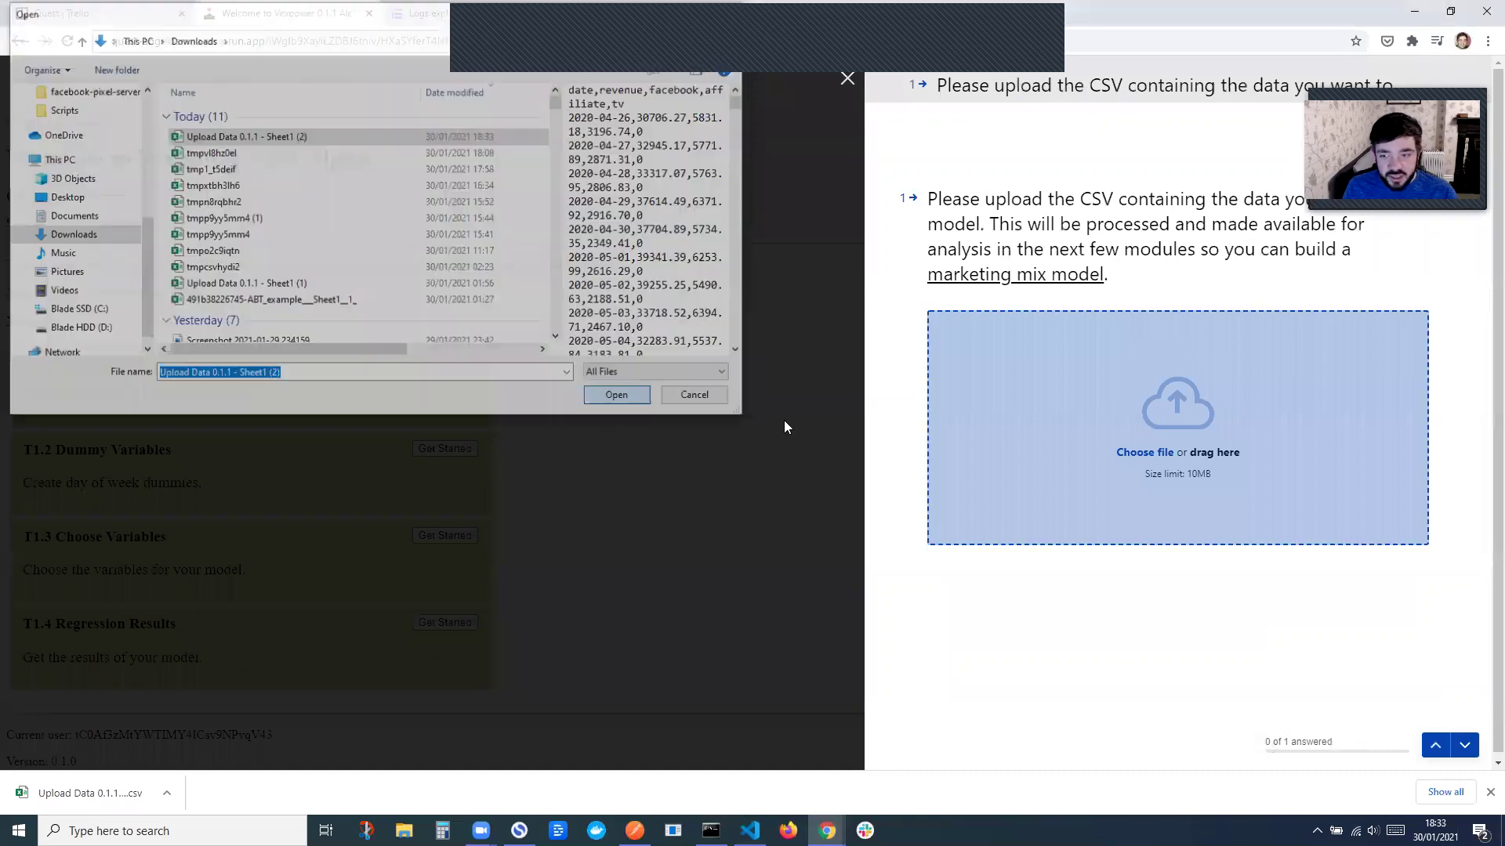
pyautogui.click(1206, 589)
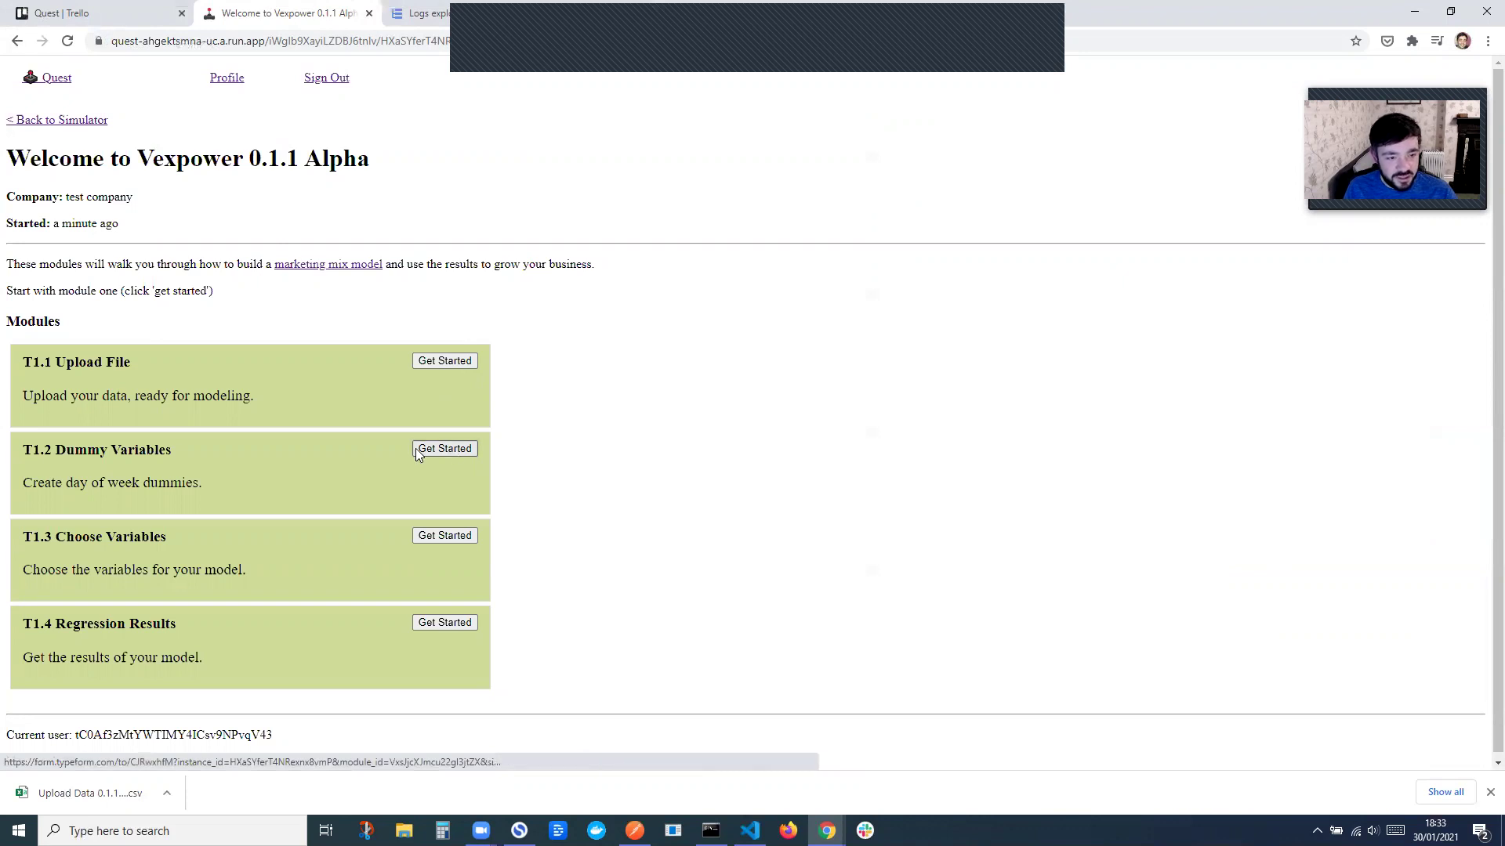
# - Start module T1.2 Dummy Variables and advance to its date-column question
pyautogui.click(456, 450)
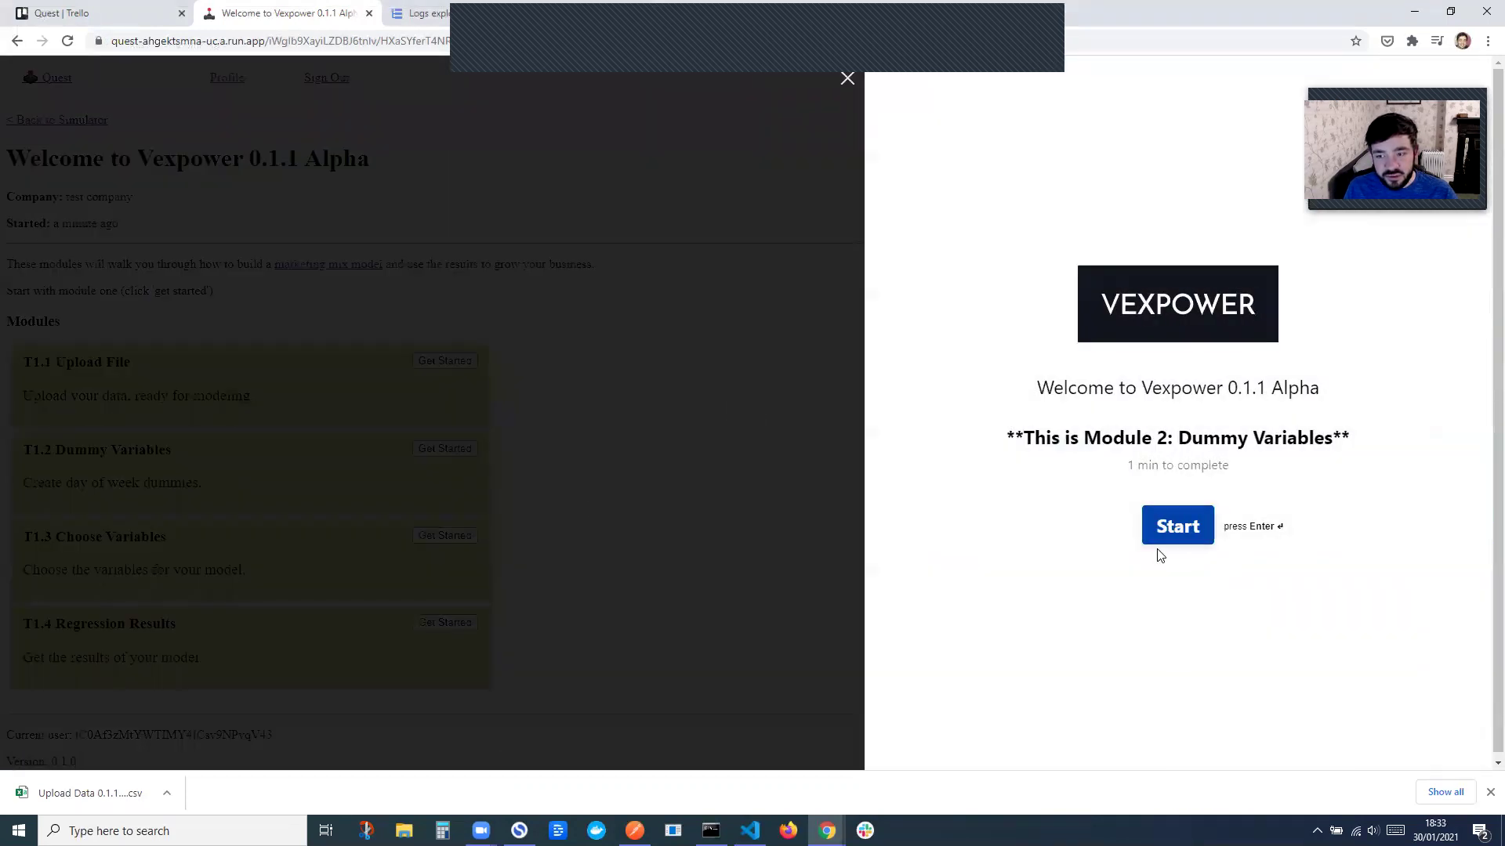
pyautogui.click(1165, 528)
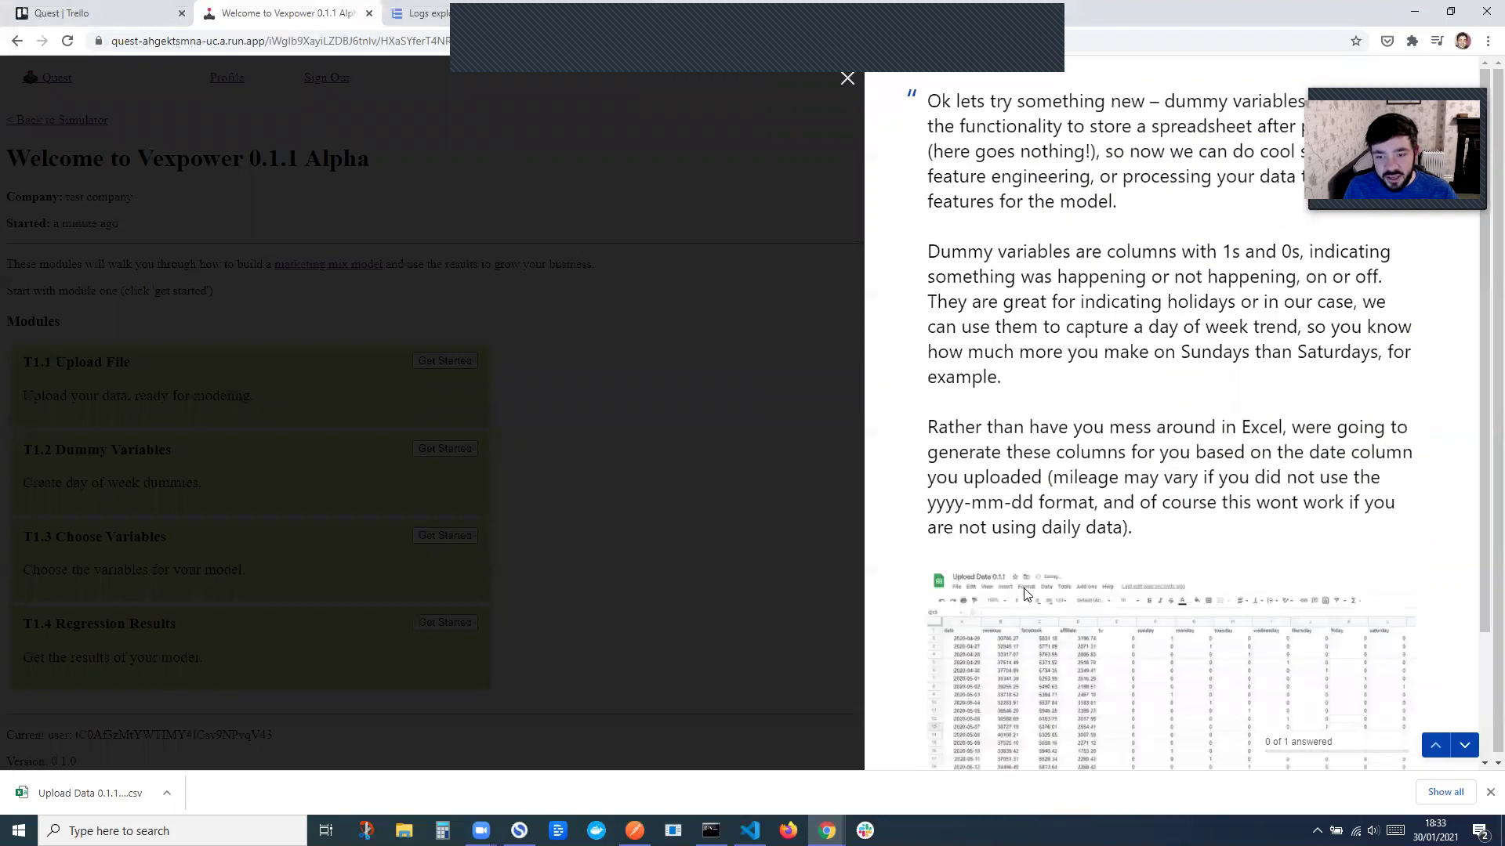
pyautogui.scroll(-2, 980, 658)
pyautogui.click(977, 681)
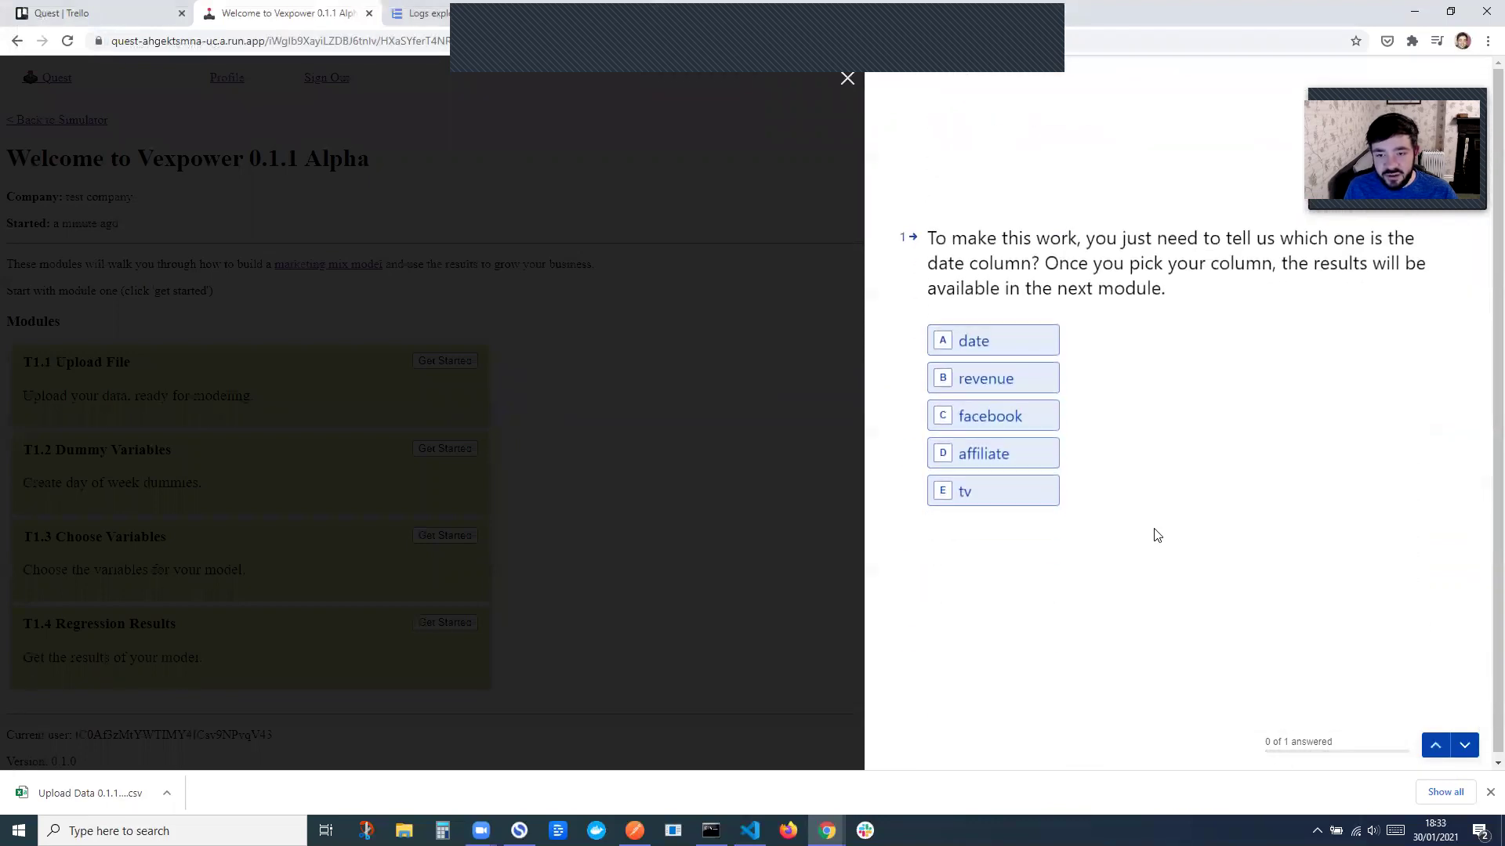
pyautogui.click(130, 786)
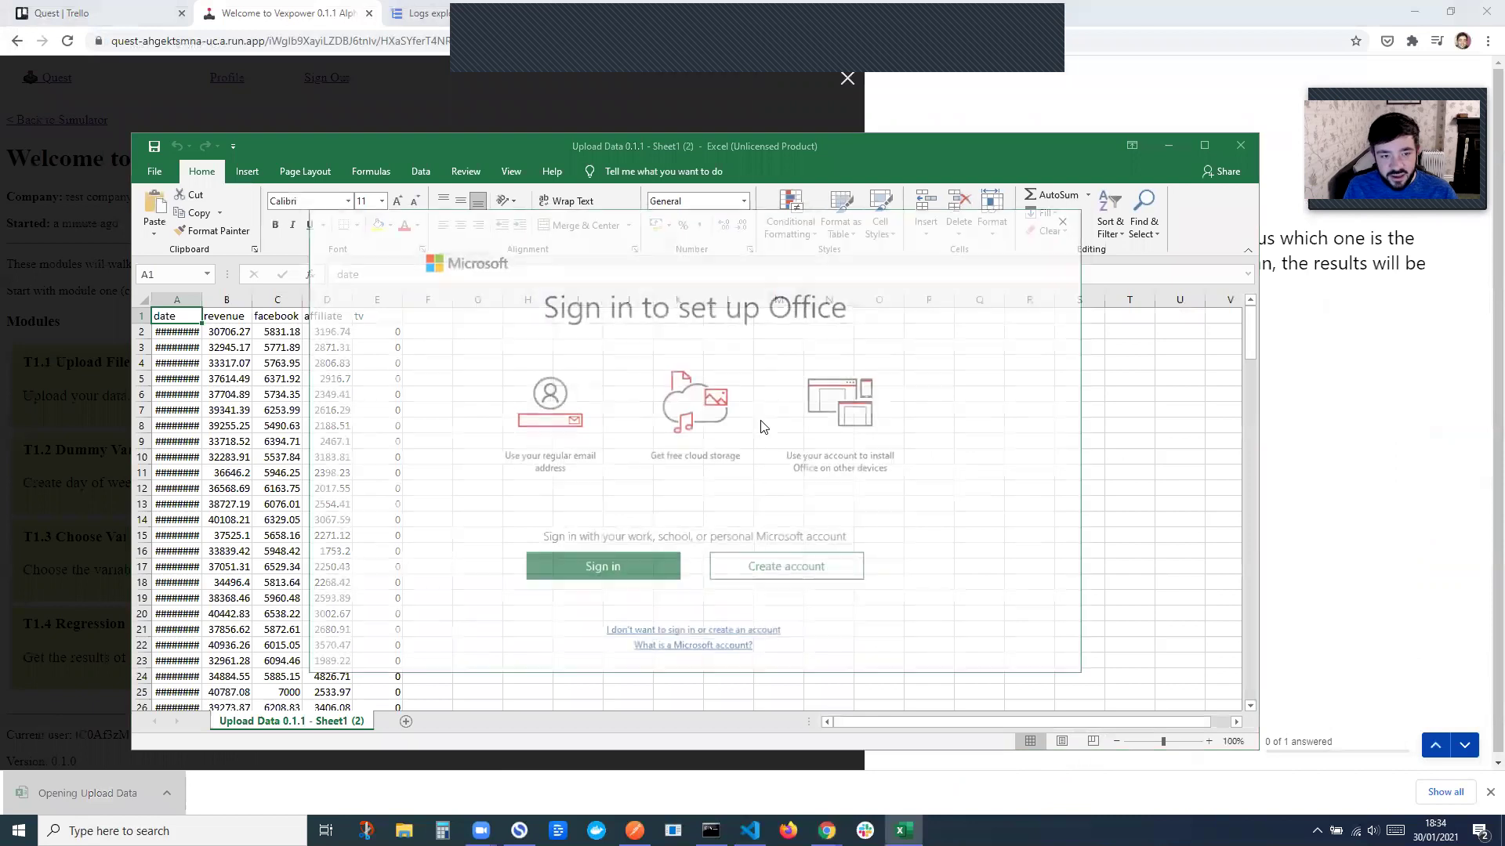
pyautogui.click(1063, 221)
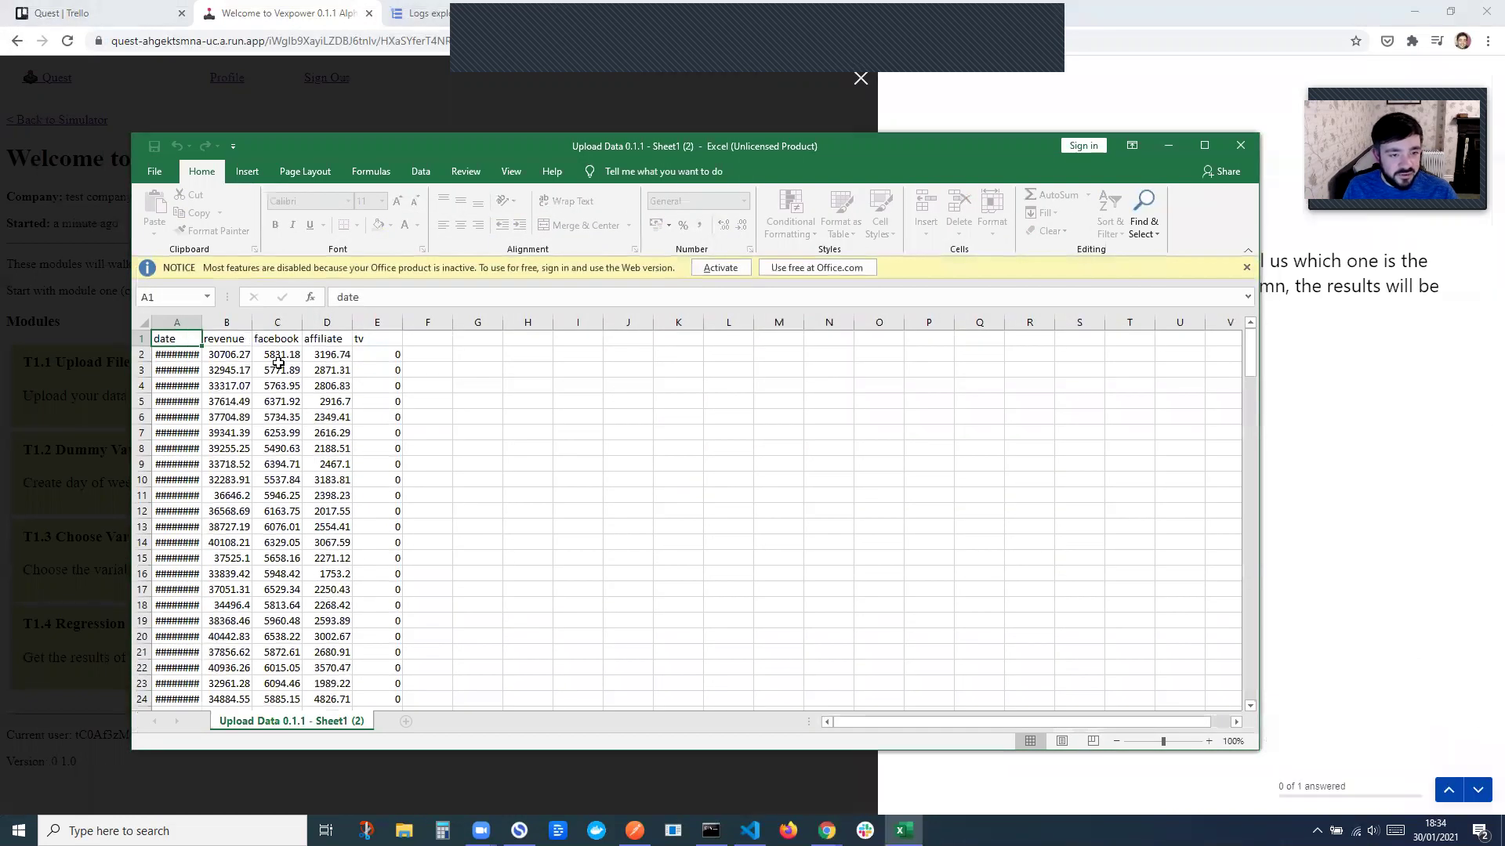
pyautogui.click(1240, 146)
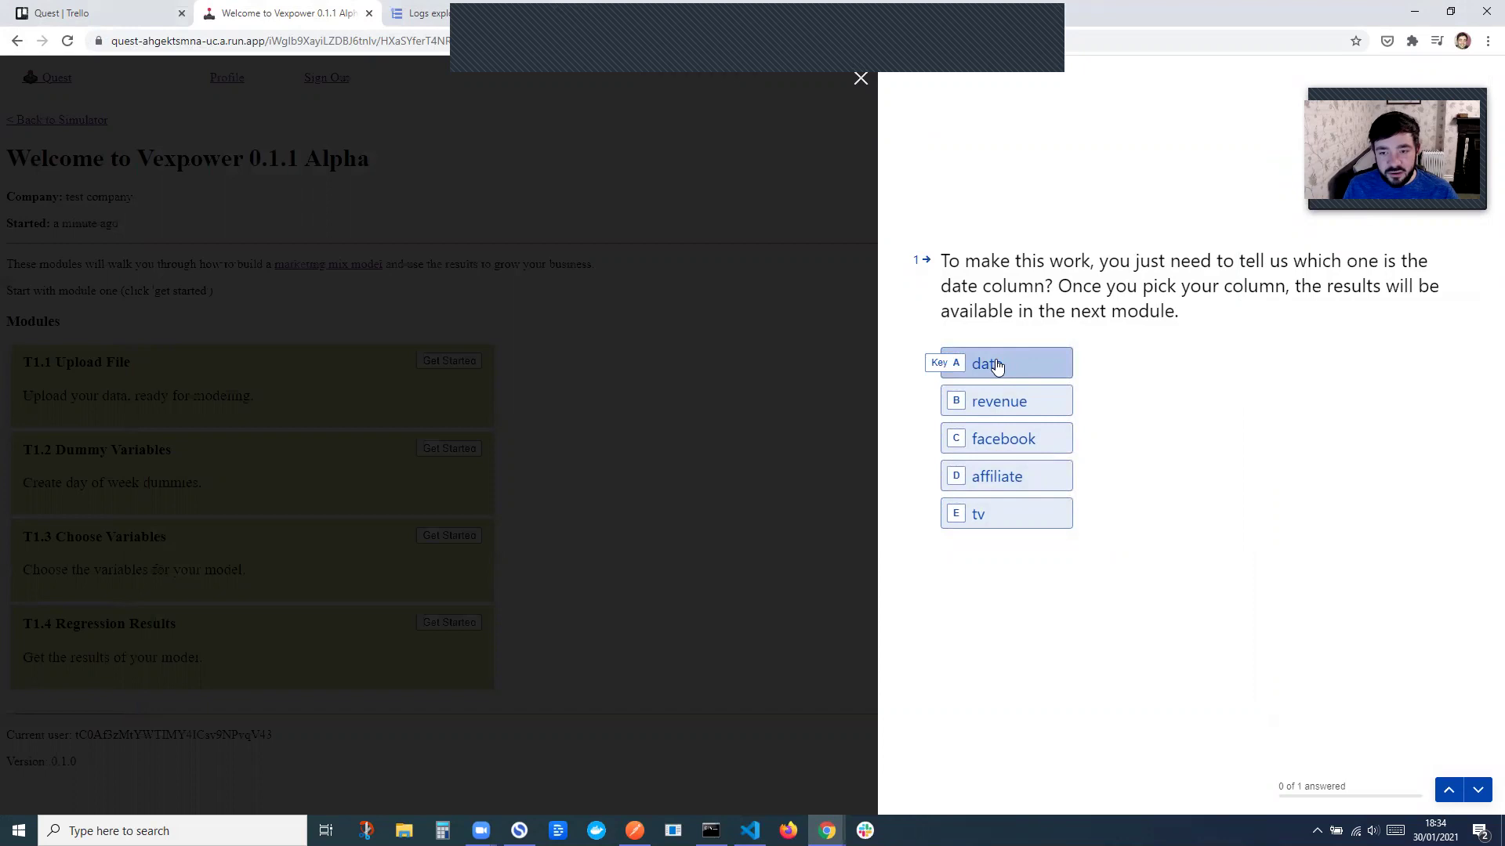
# - Choose 'date' as the date column and submit the answer
pyautogui.click(1012, 367)
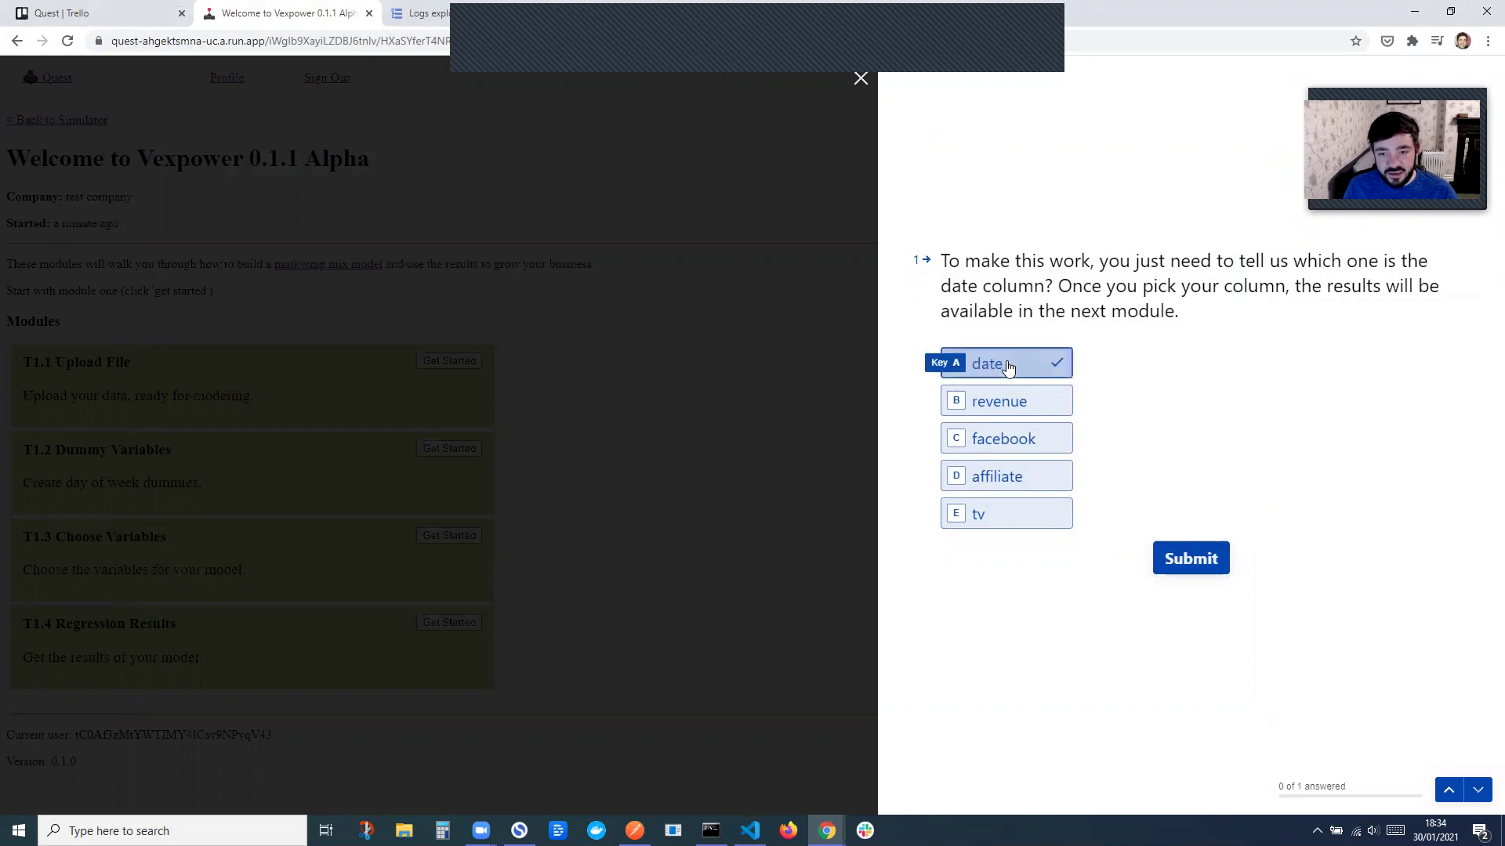
pyautogui.click(1191, 558)
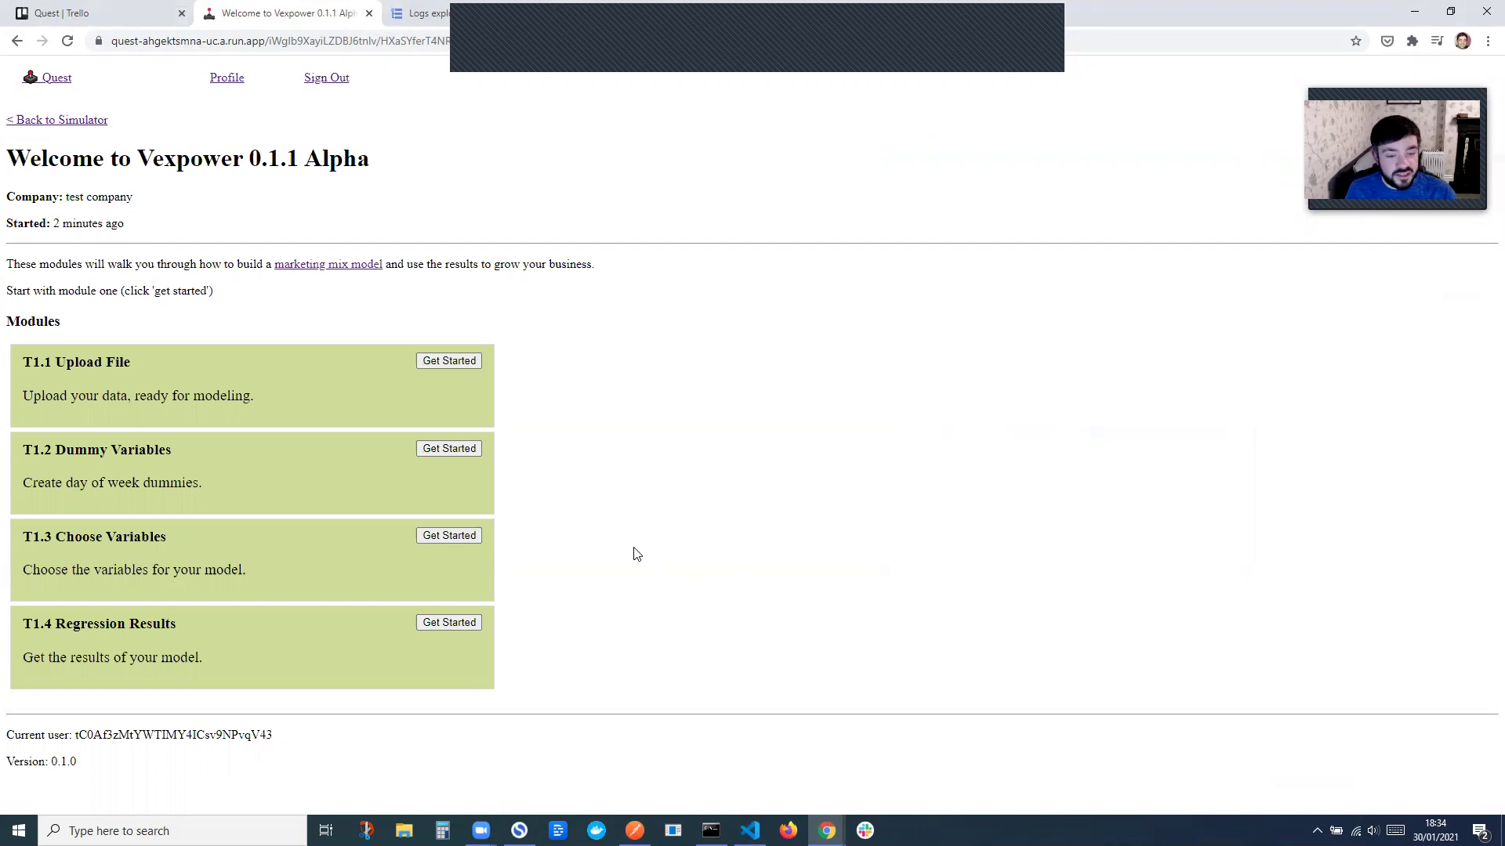
# - Start module T1.3 and download the dummy-variable CSV tmpgwwo34vo.csv through its link in a new tab
pyautogui.click(436, 537)
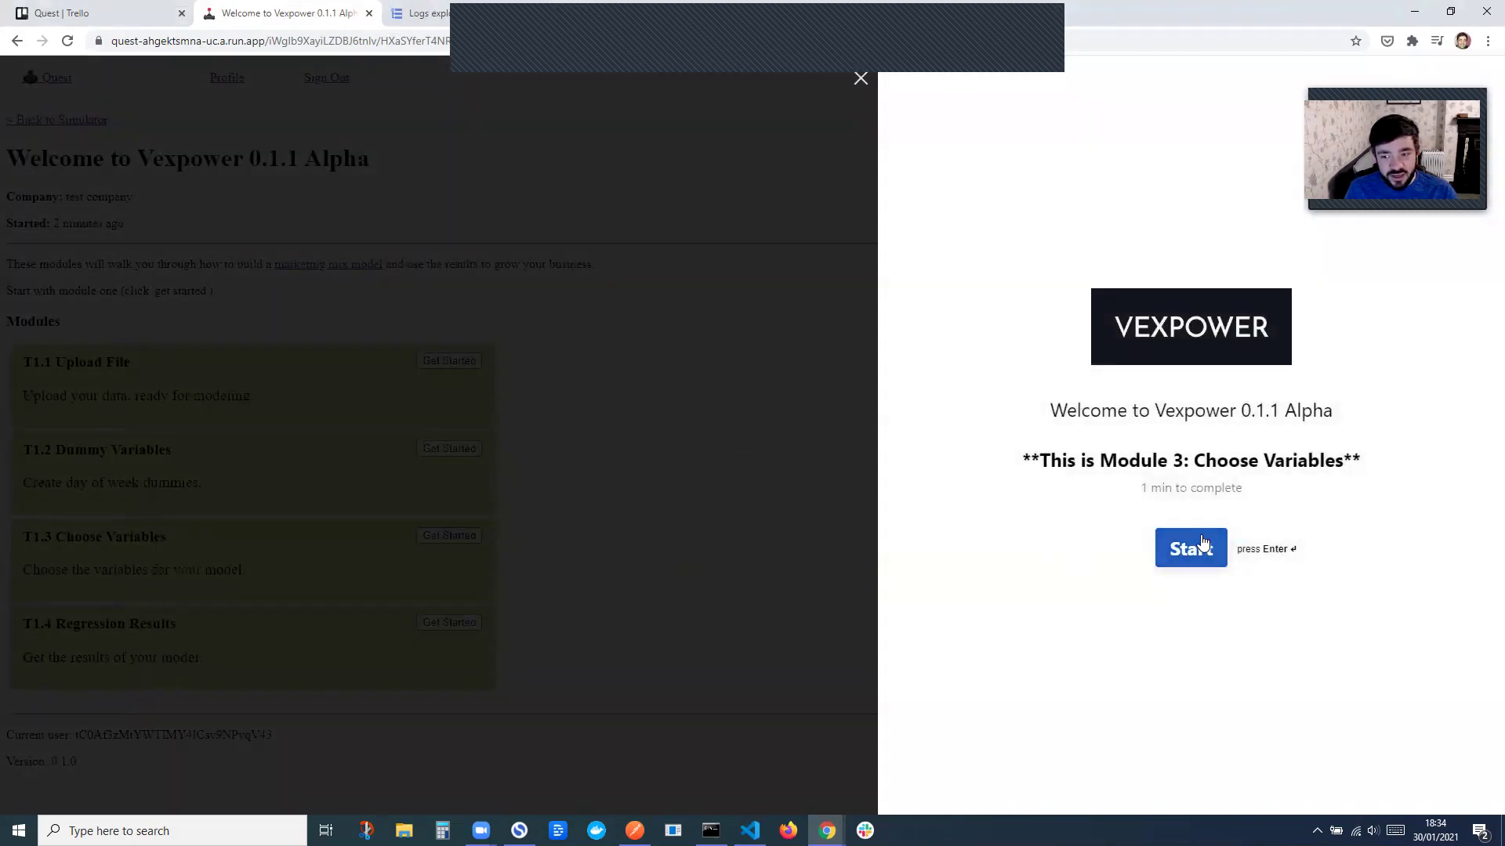
pyautogui.click(1195, 549)
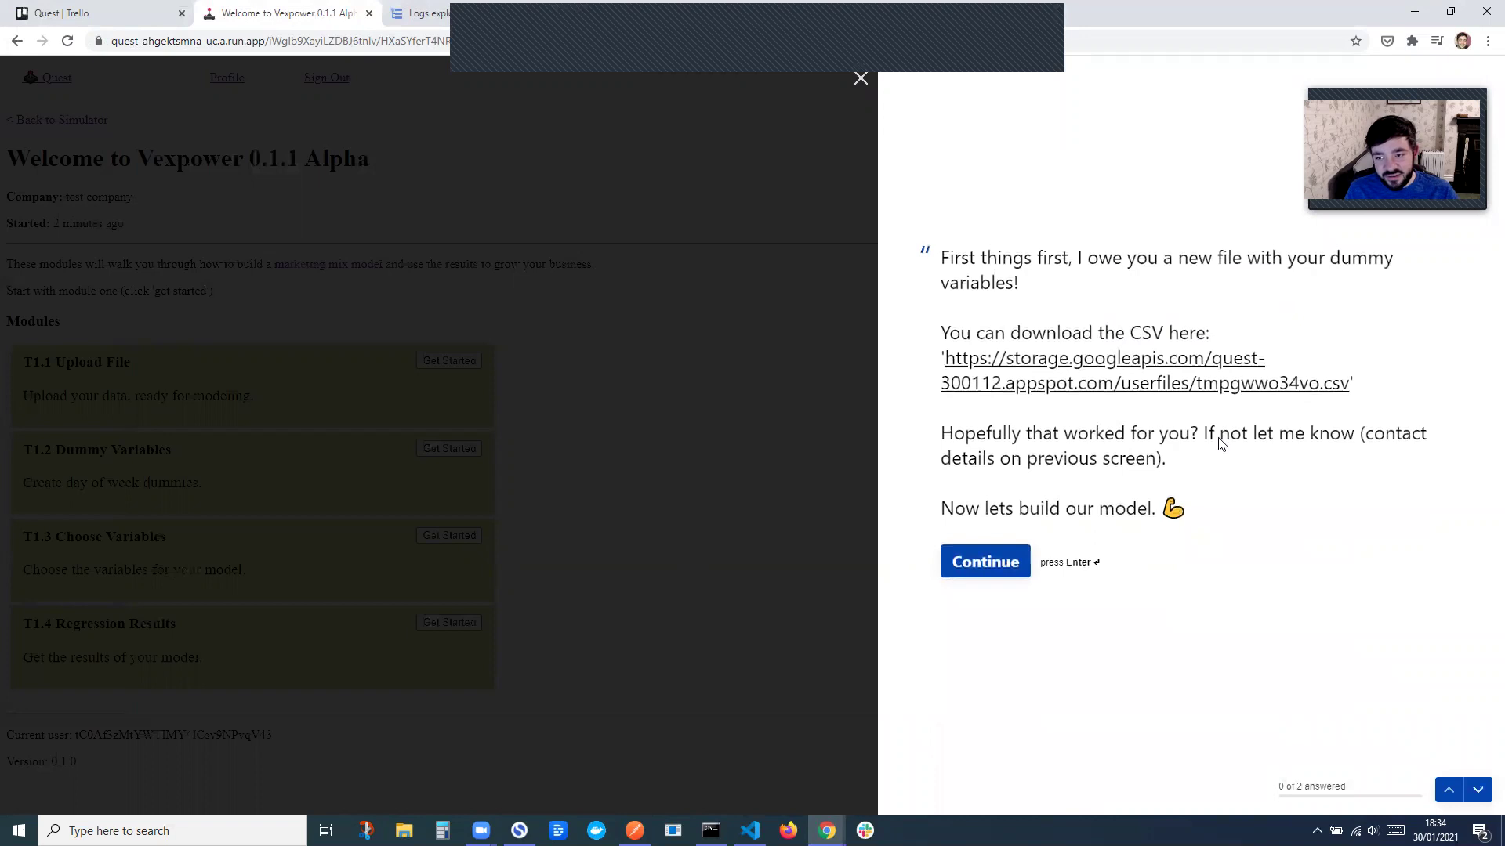
pyautogui.moveTo(1342, 384); pyautogui.dragTo(944, 359)
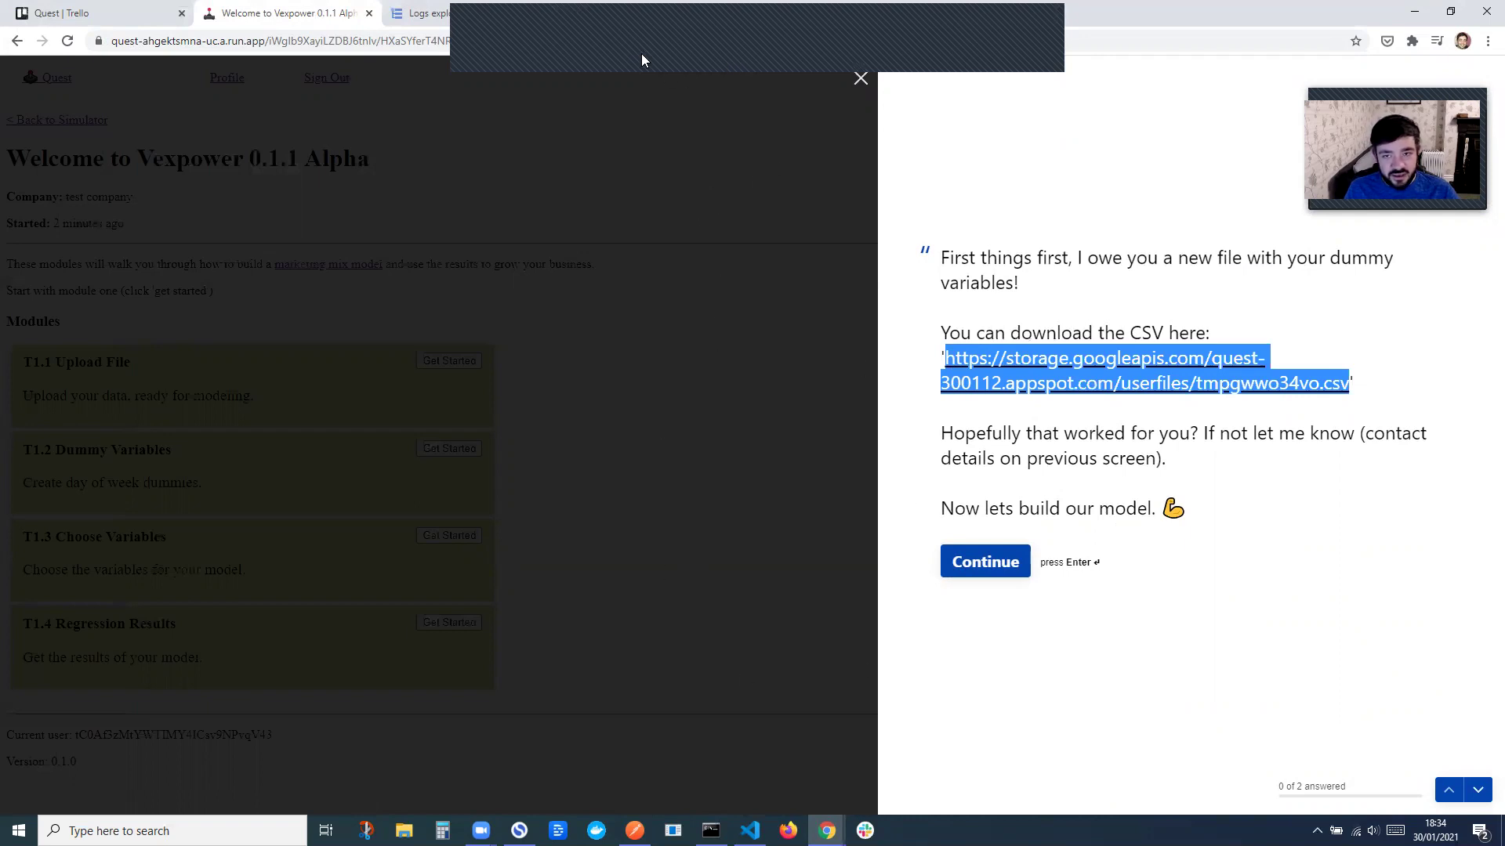
pyautogui.hotkey('ctrl', 'c')
pyautogui.hotkey('ctrl', 't')
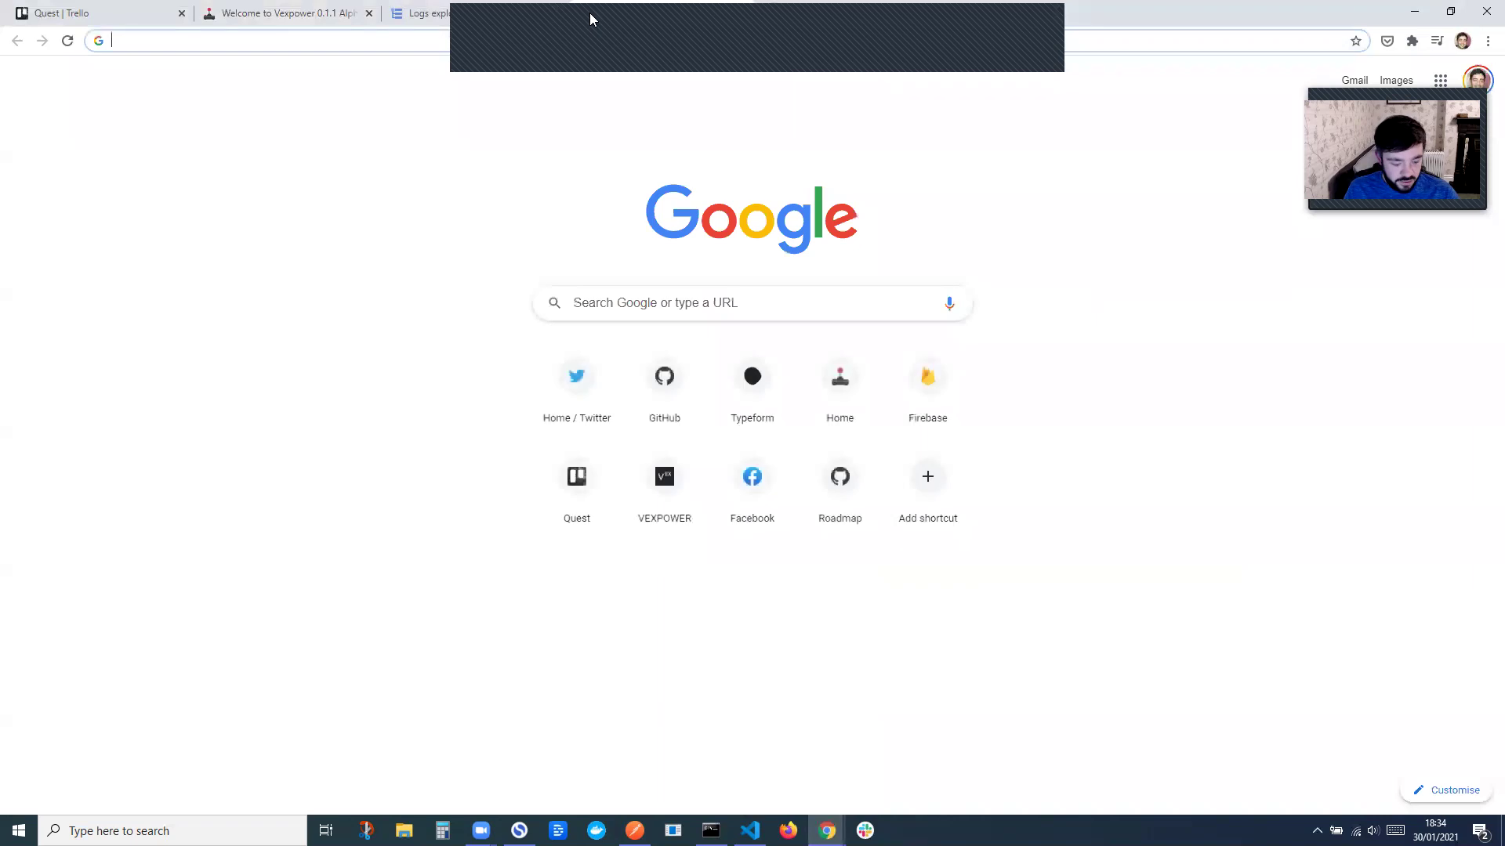
pyautogui.hotkey('ctrl', 'v')
pyautogui.press('Return')
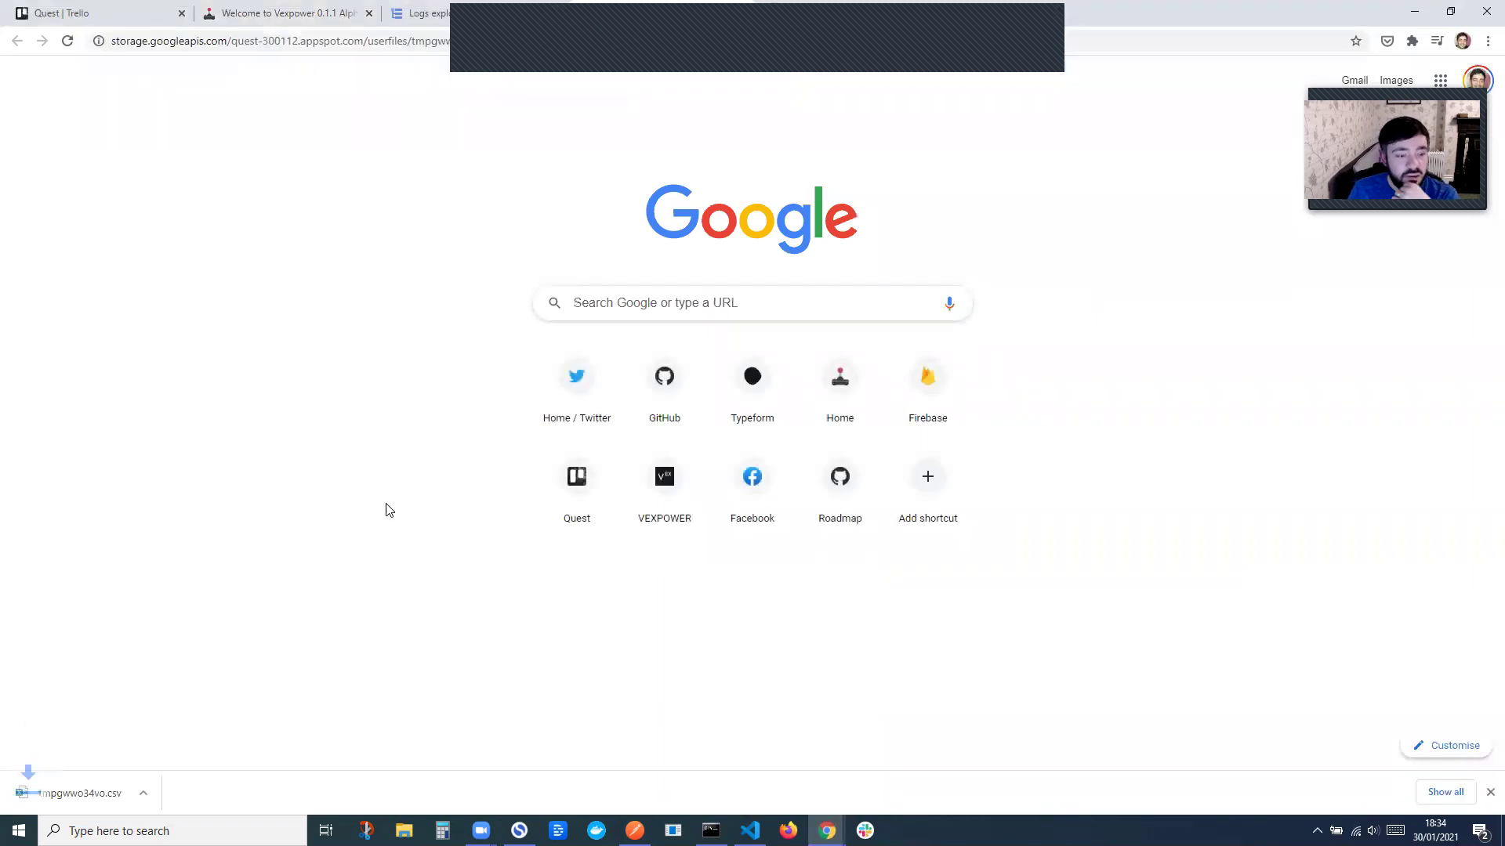
# - Open tmpgwwo34vo.csv in Excel, review the dayofweek and Monday–Wednesday columns, then close it
pyautogui.click(68, 786)
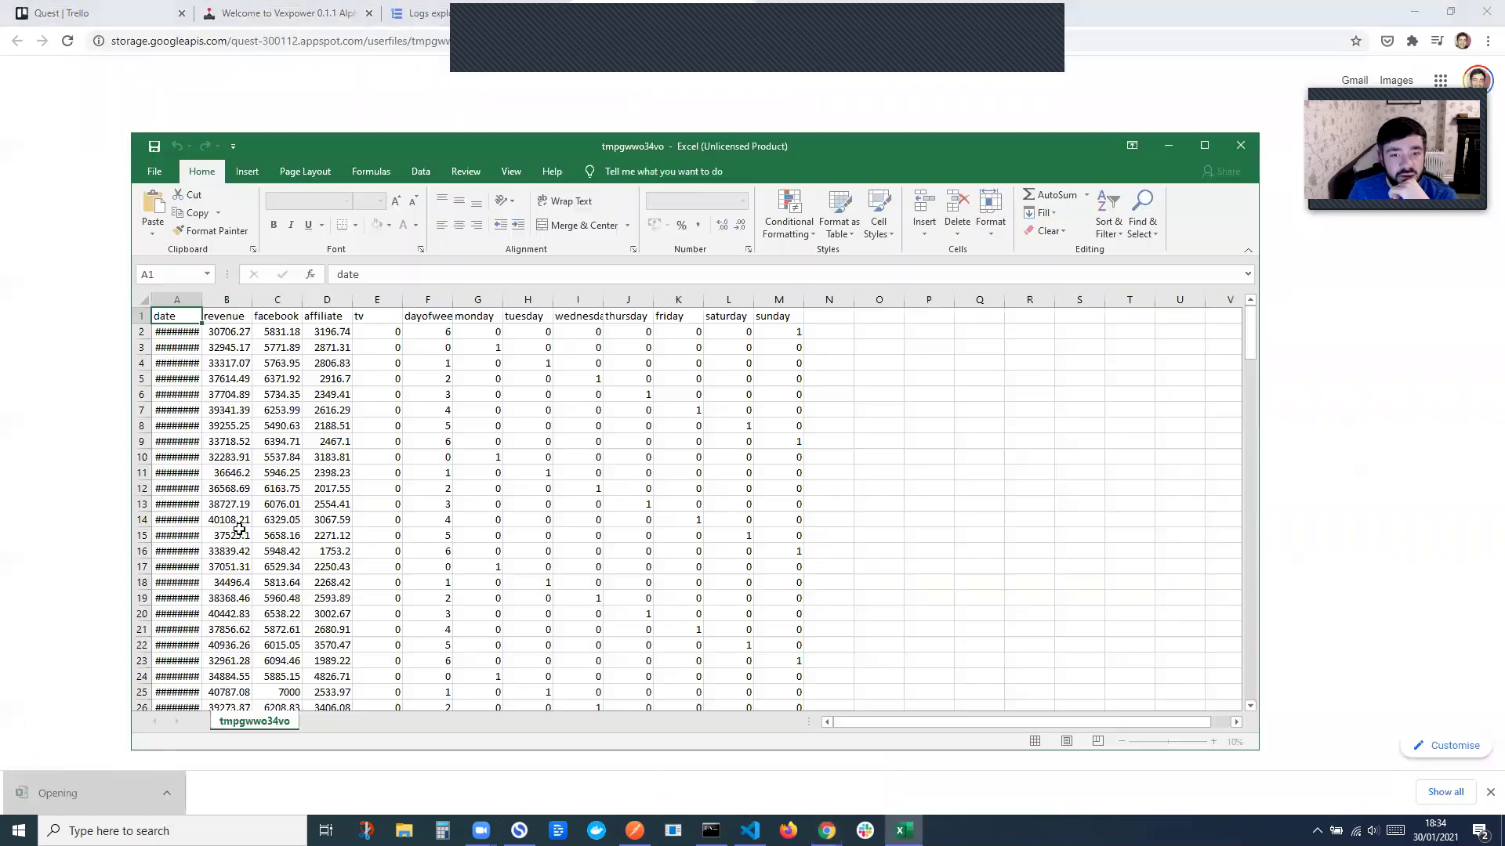
pyautogui.click(1069, 218)
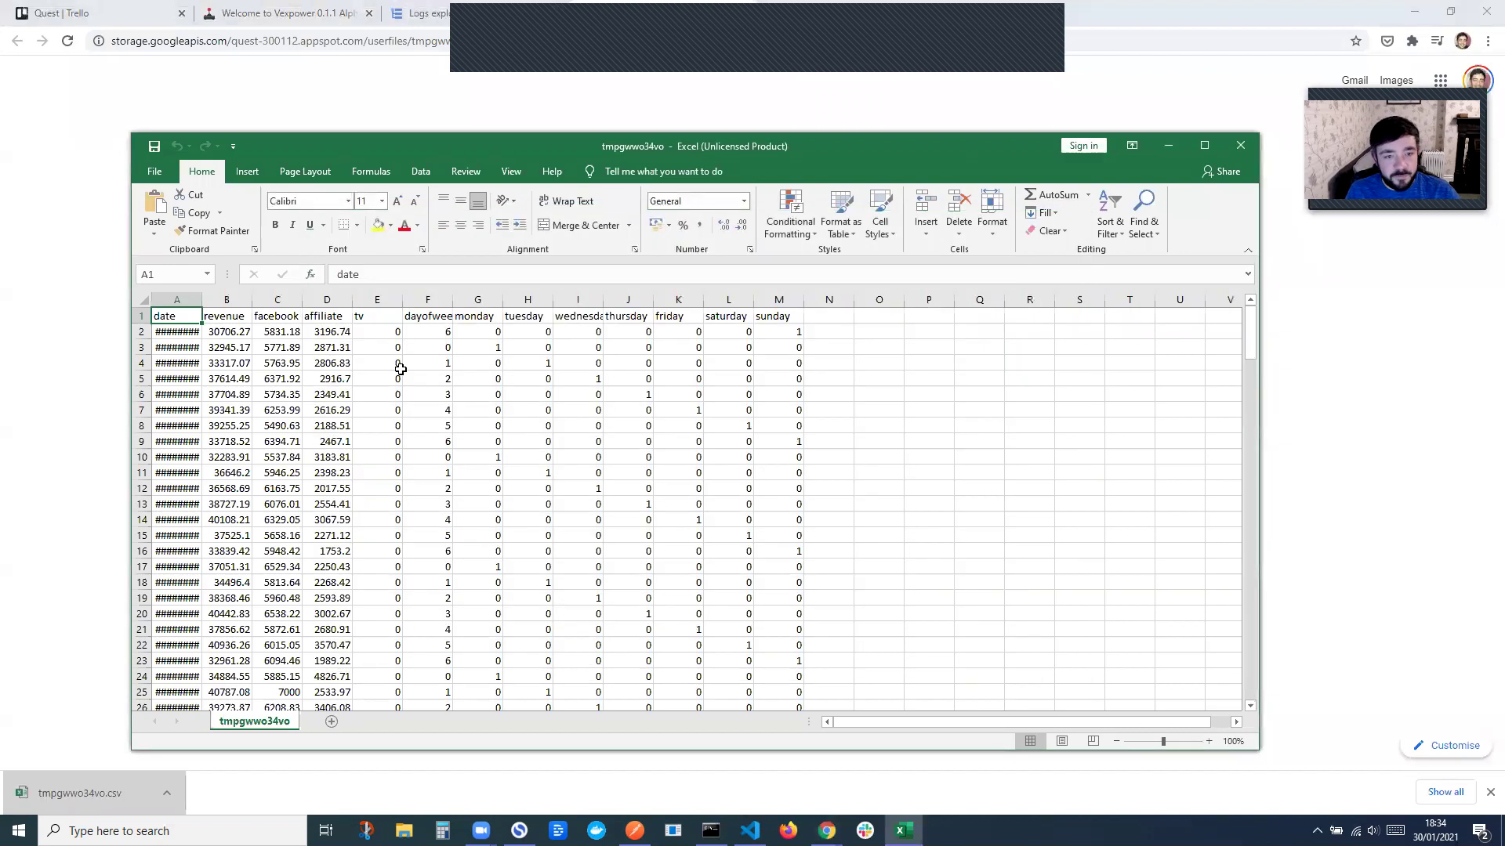
pyautogui.moveTo(439, 337); pyautogui.dragTo(459, 549)
pyautogui.moveTo(479, 336); pyautogui.dragTo(478, 638)
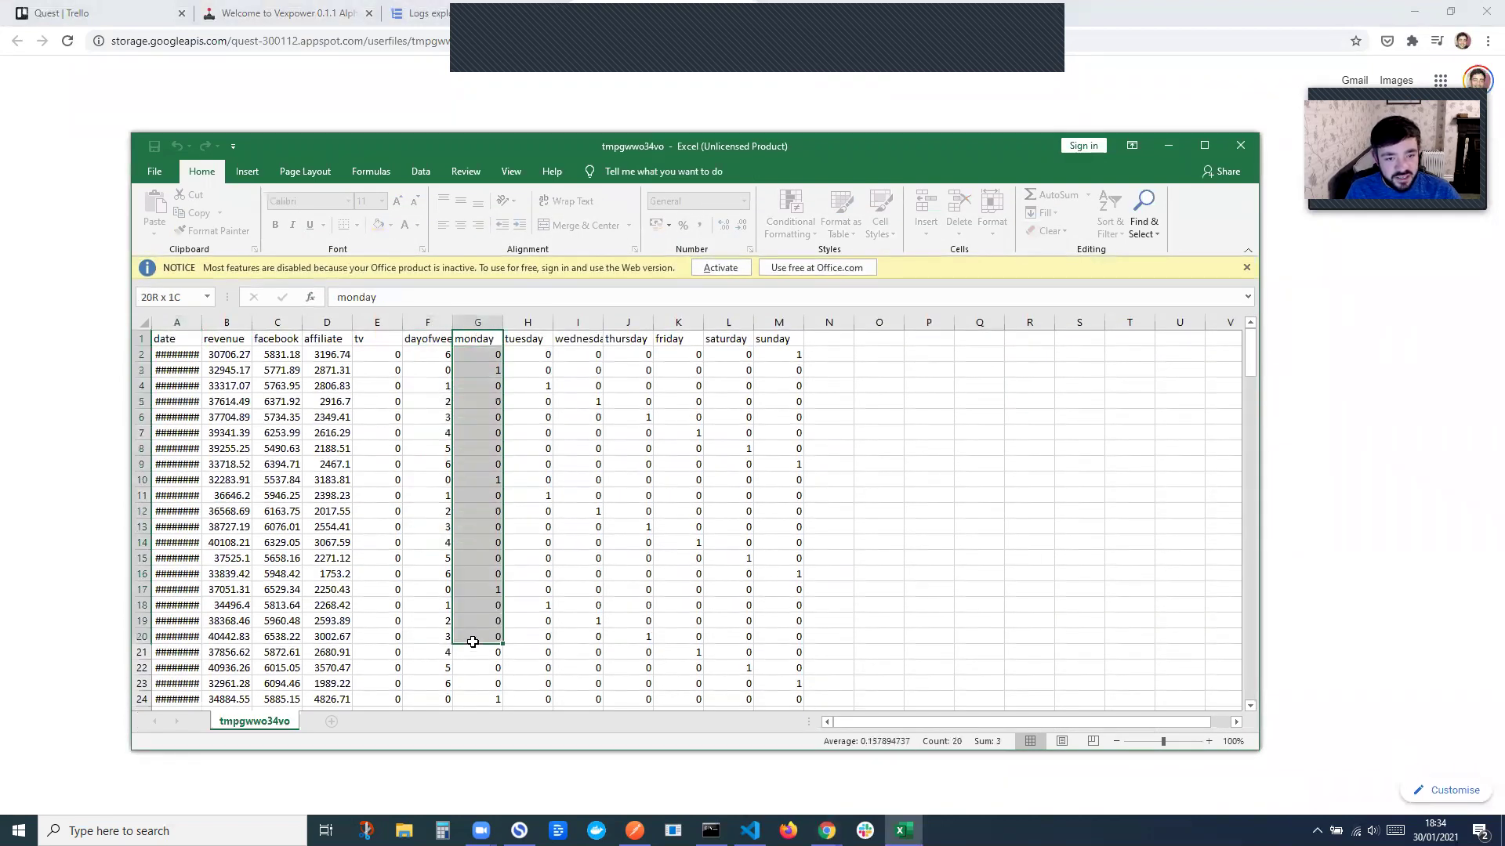
pyautogui.moveTo(532, 343); pyautogui.dragTo(552, 578)
pyautogui.moveTo(580, 342); pyautogui.dragTo(595, 513)
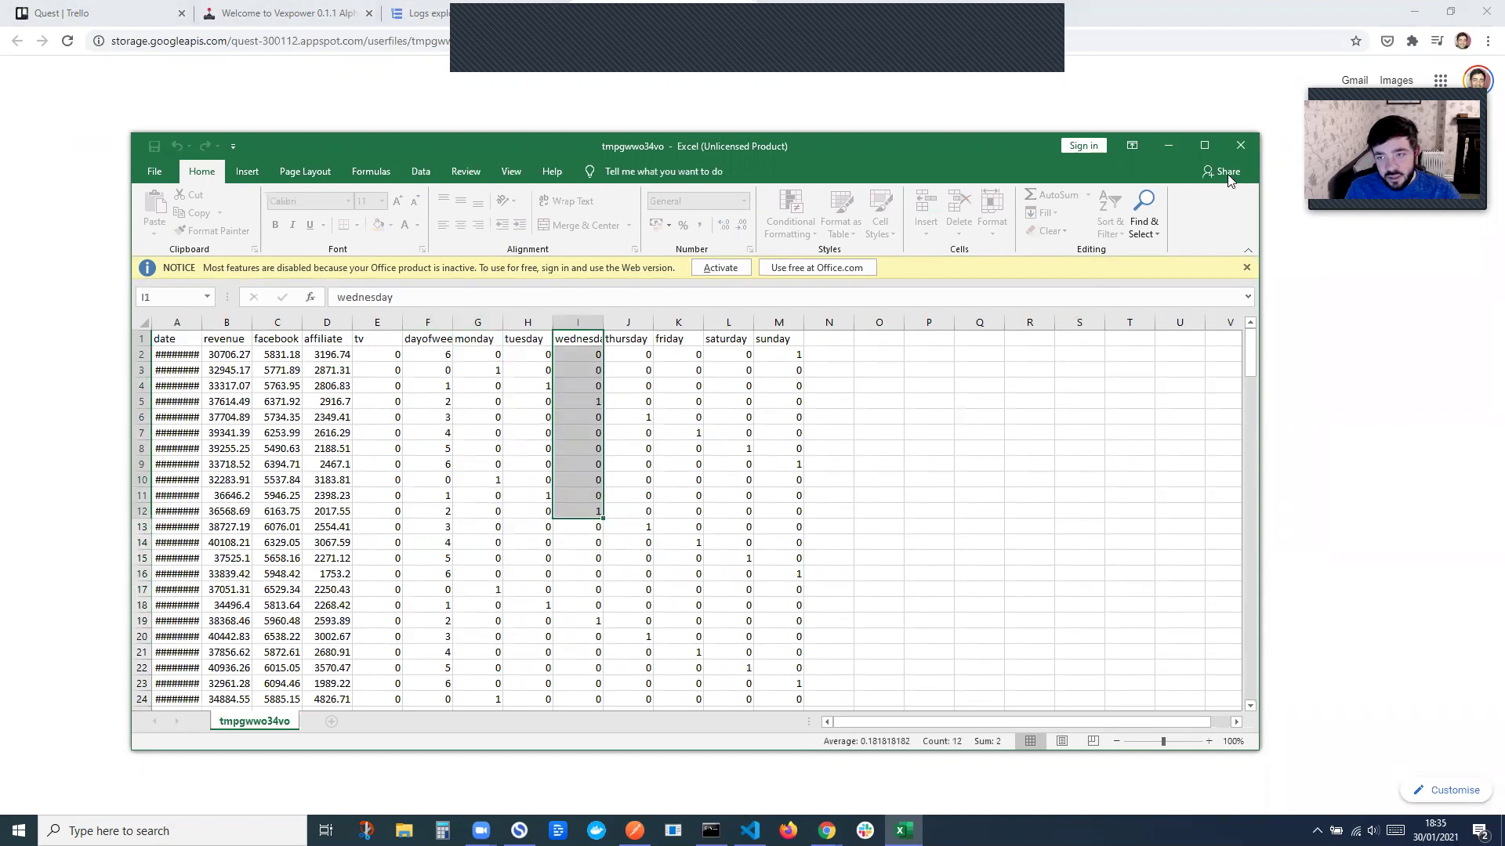
pyautogui.click(1240, 145)
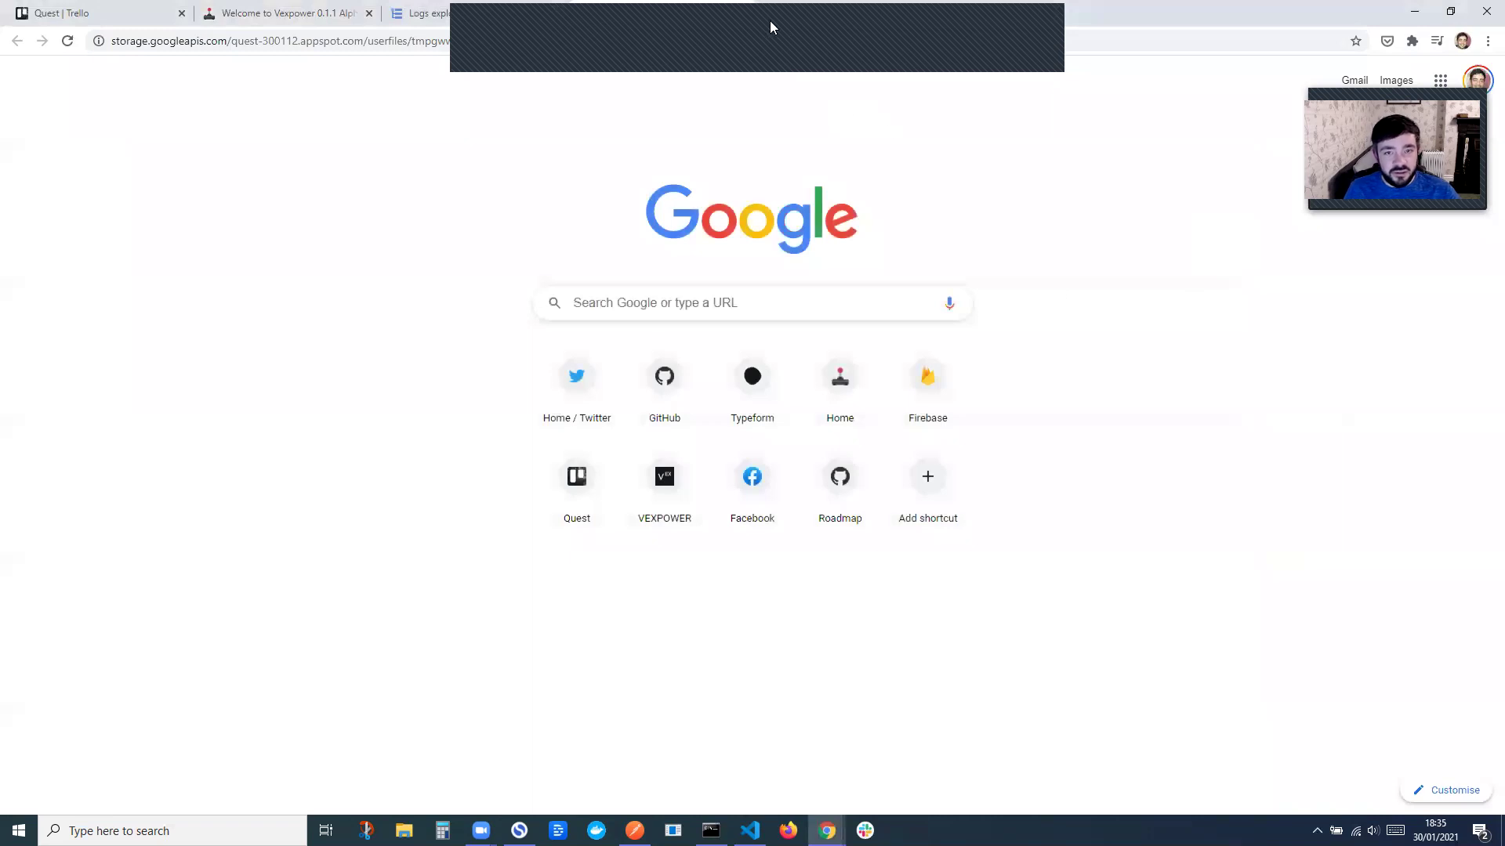
# - Return to Vexpower and choose revenue as the target variable
pyautogui.click(740, 15)
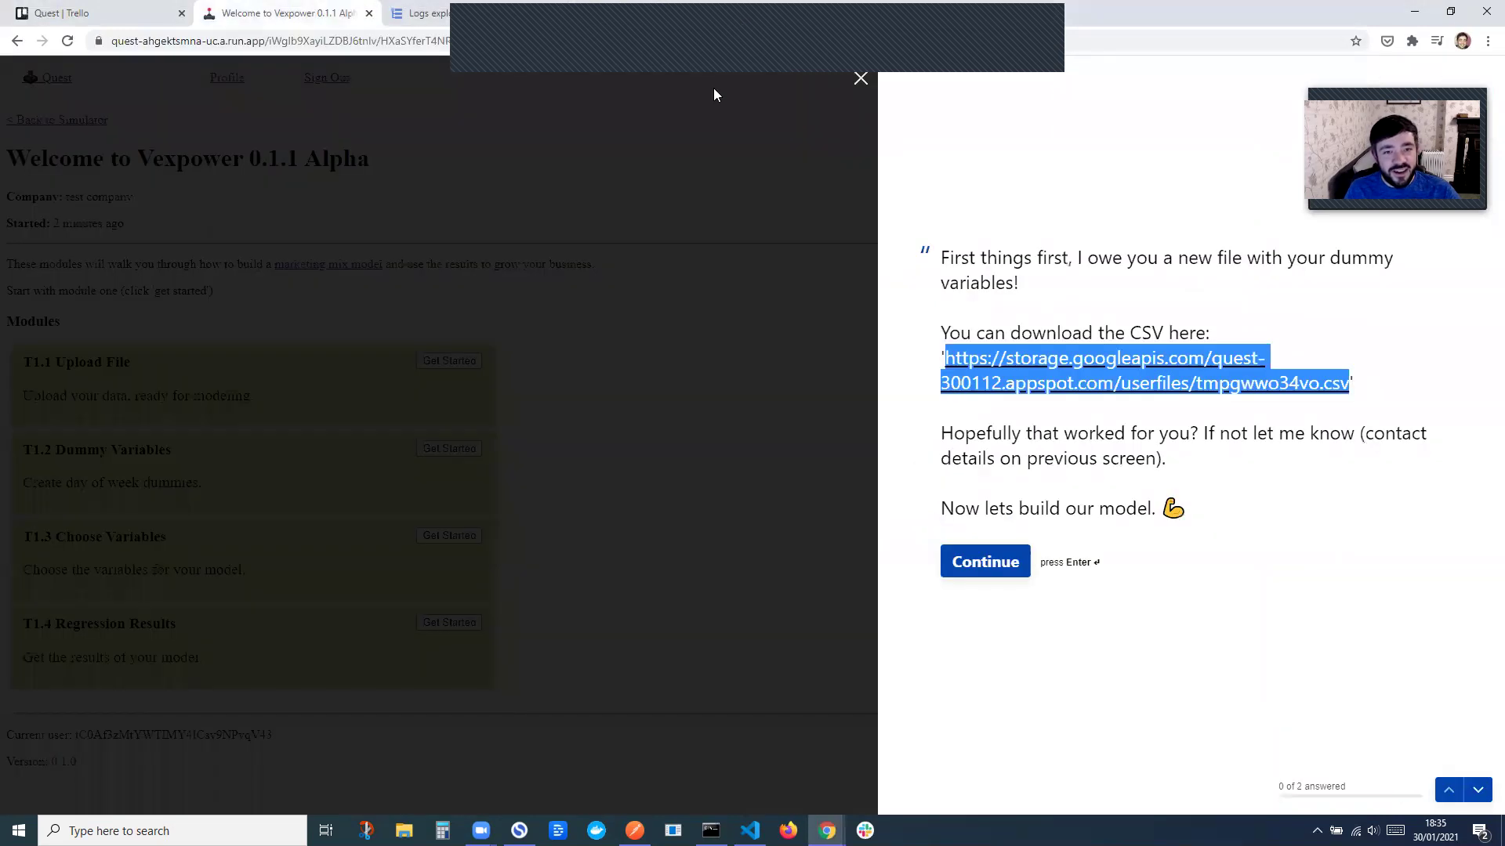
pyautogui.click(1209, 430)
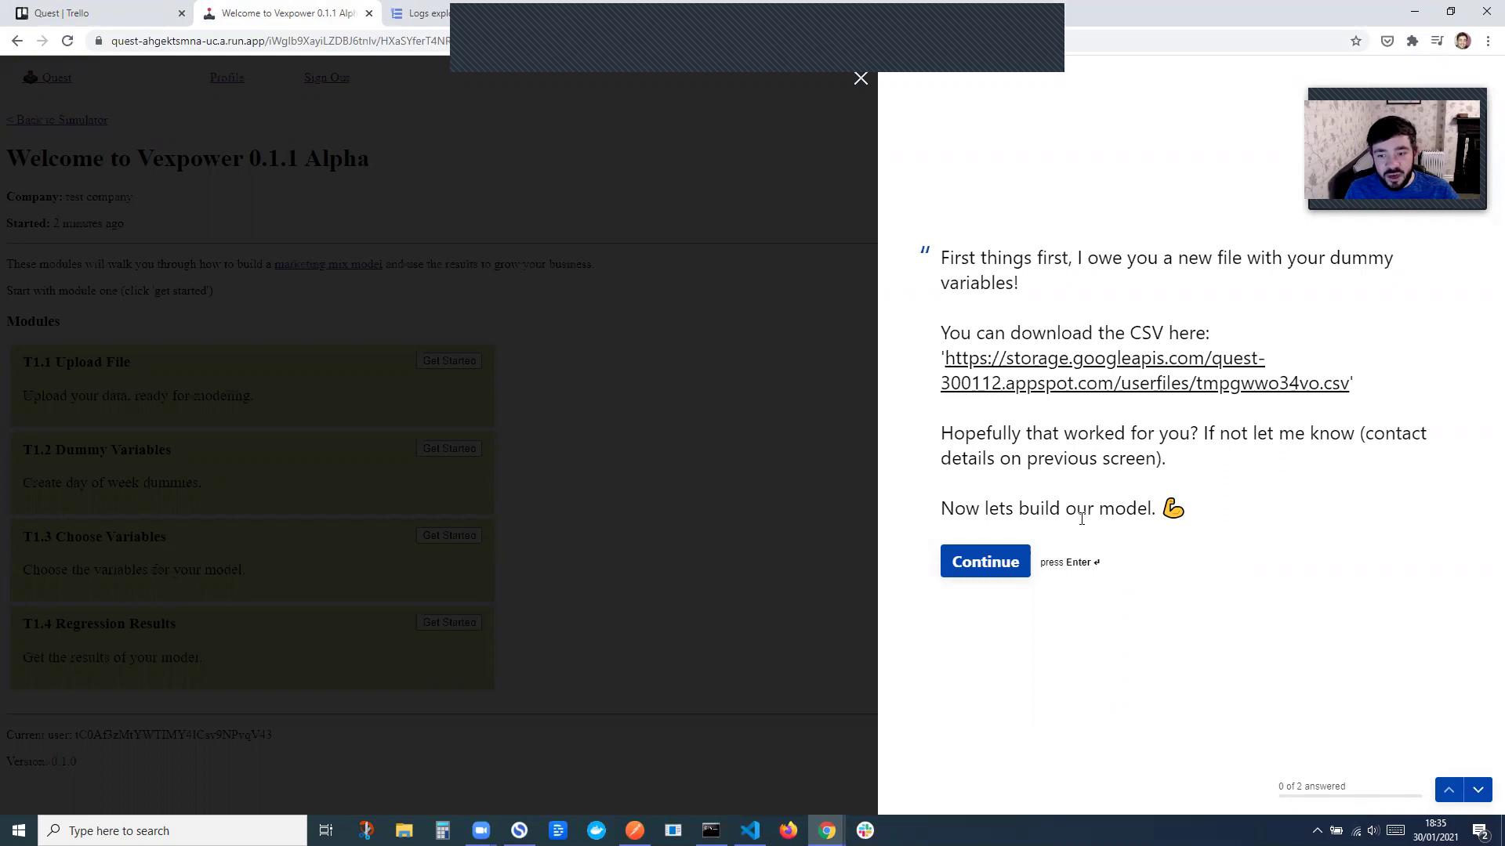
pyautogui.press('Return')
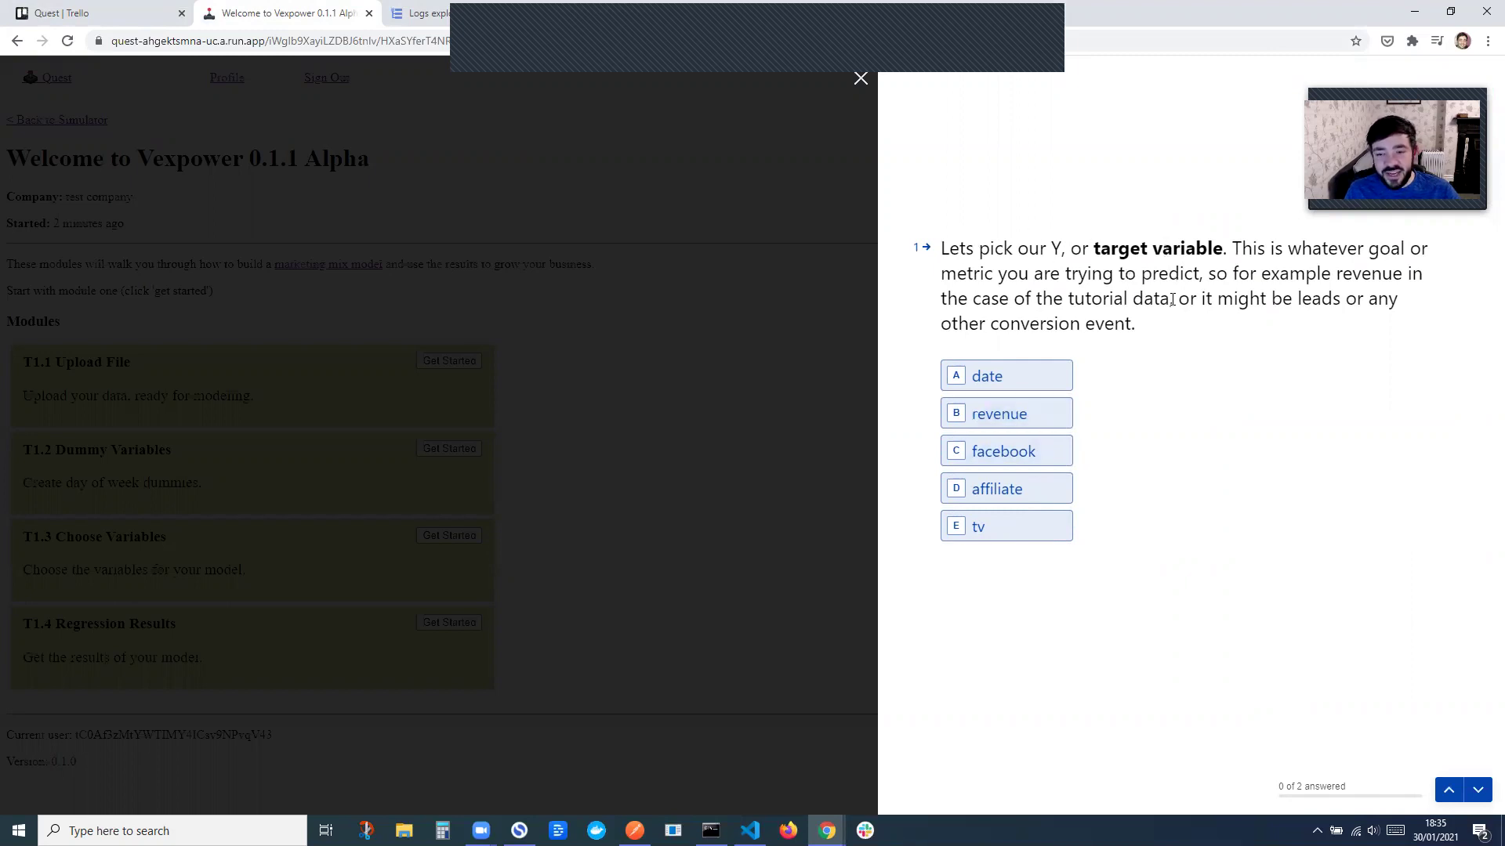
pyautogui.click(1026, 420)
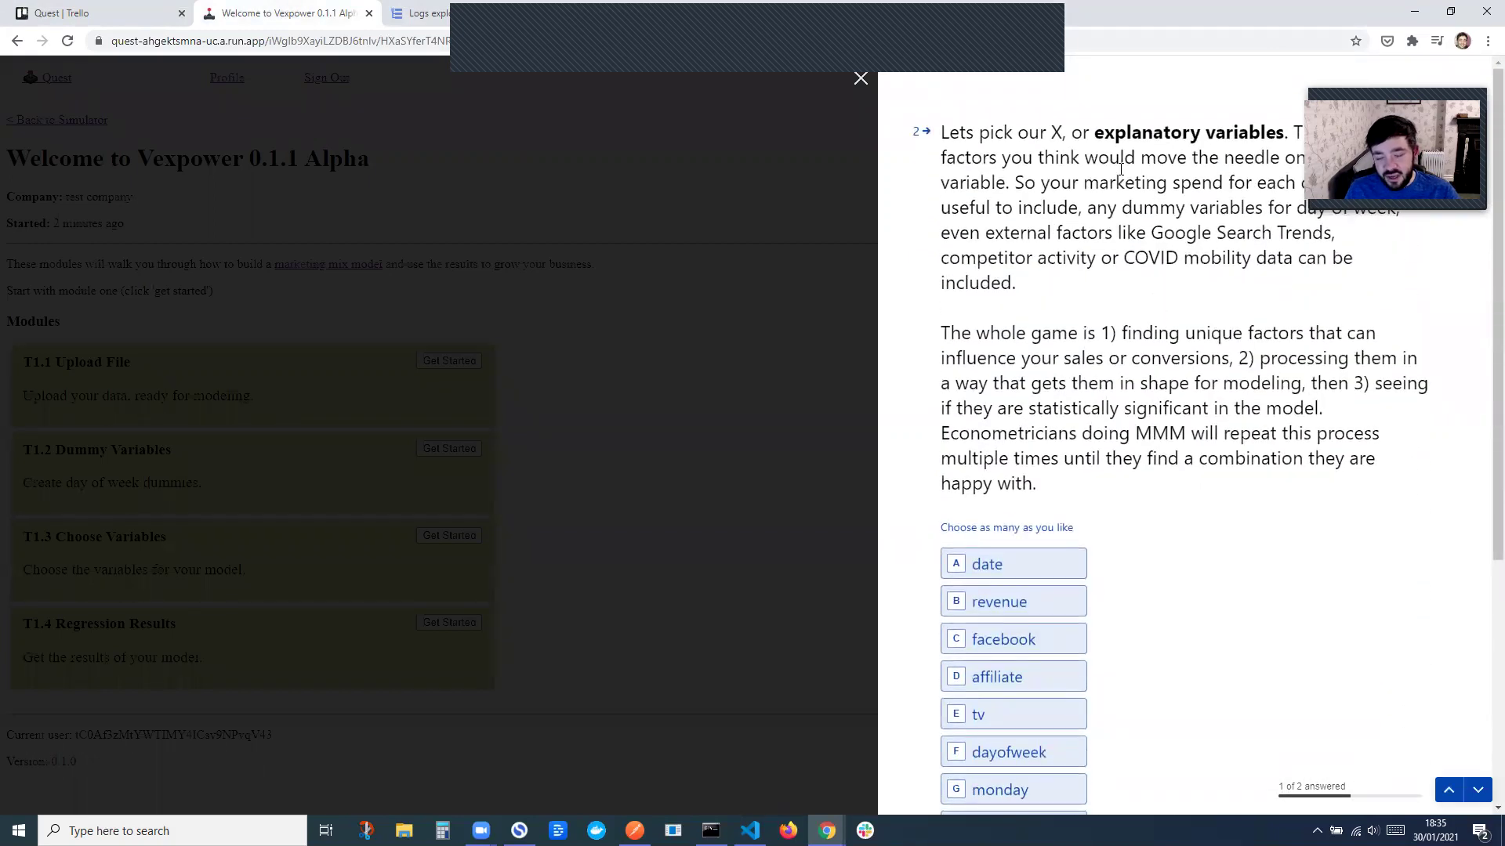
# - Tick facebook, affiliate, tv and monday through friday as explanatory variables
pyautogui.scroll(-2, 1136, 447)
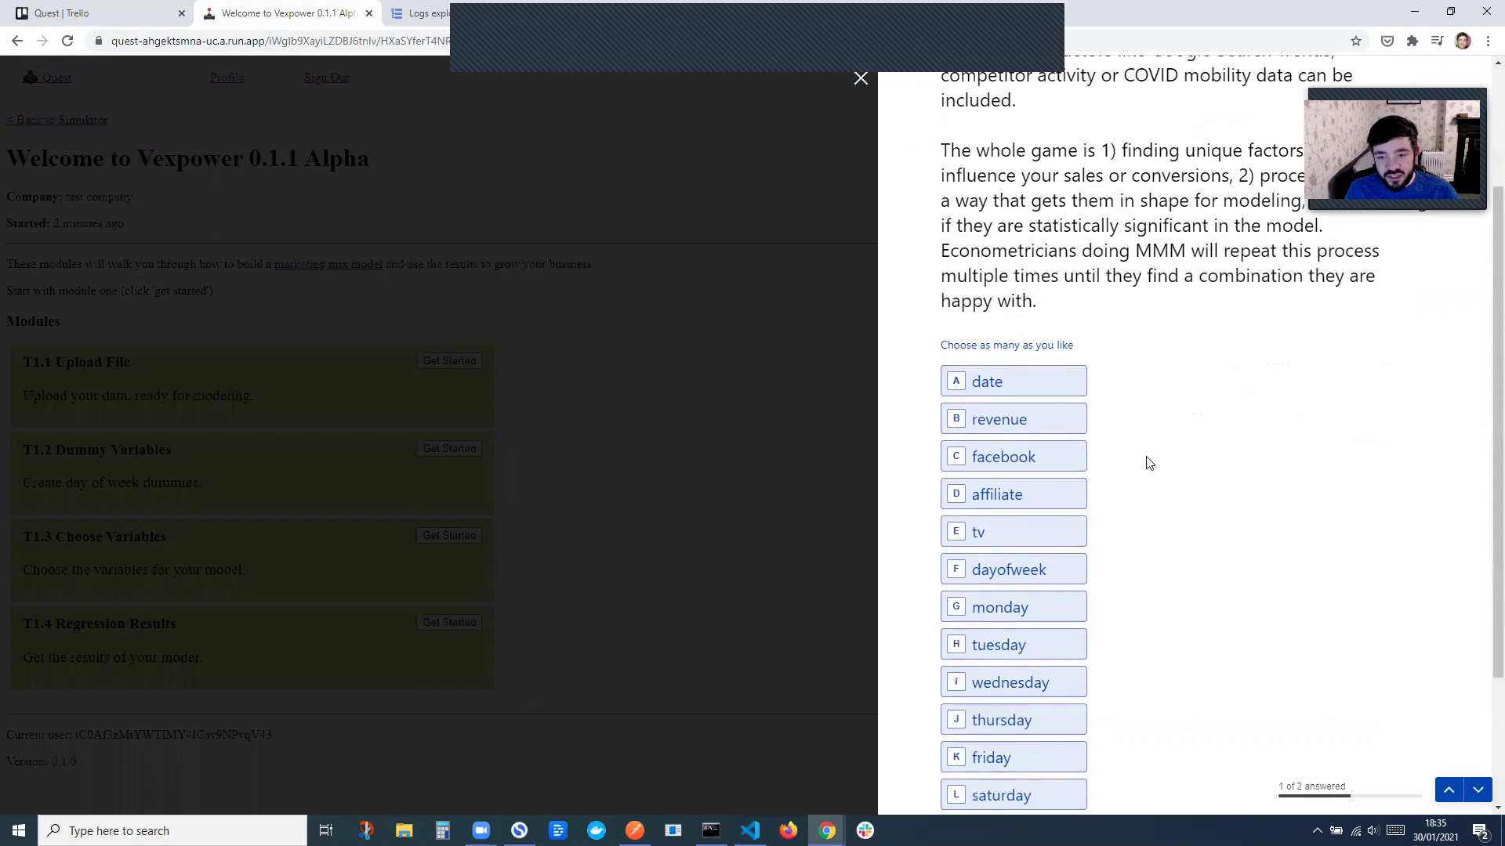
pyautogui.click(982, 469)
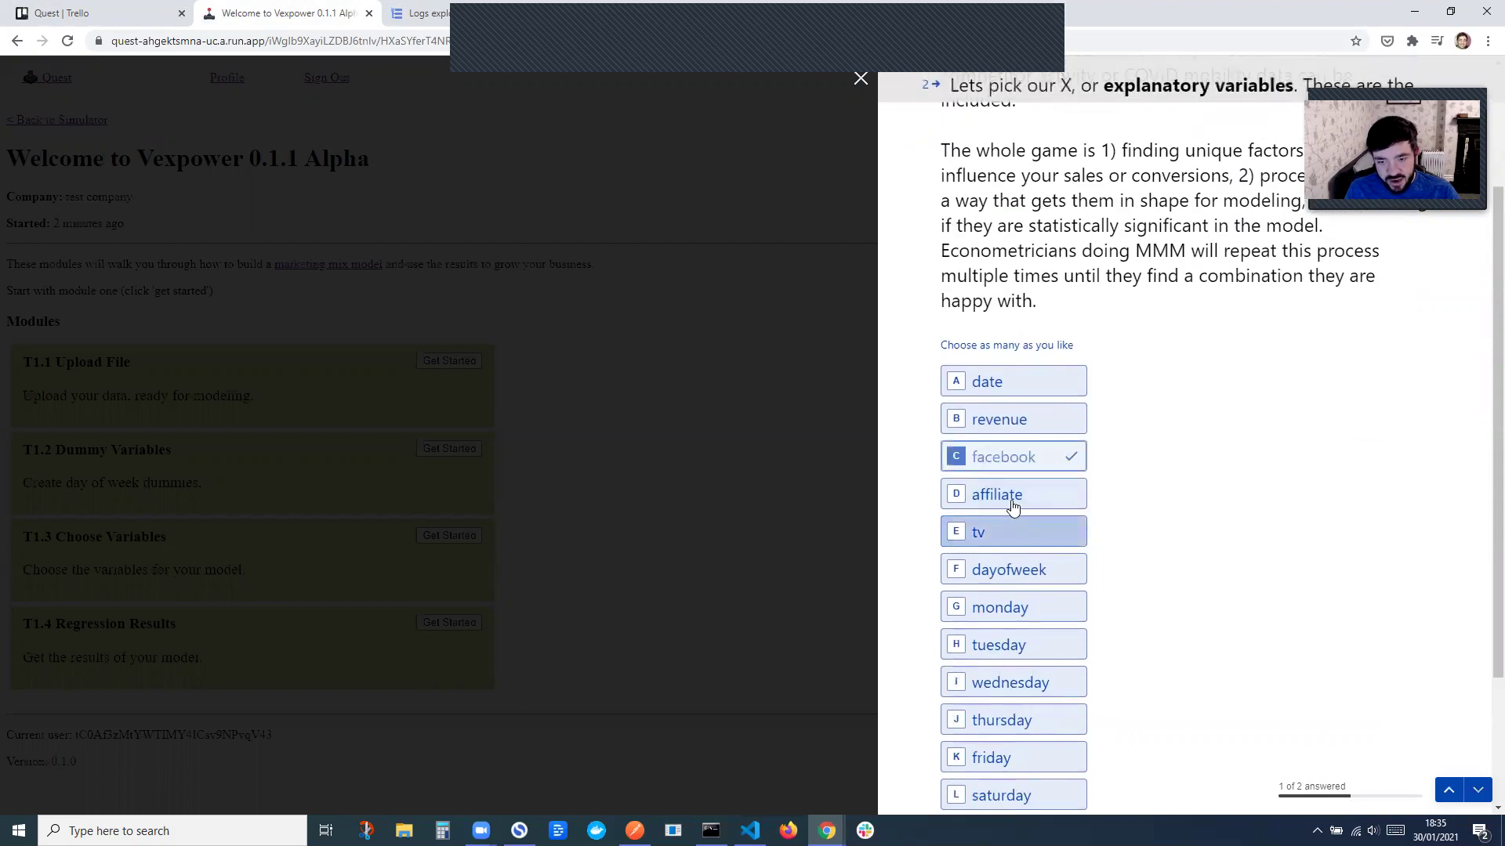
pyautogui.click(1011, 497)
pyautogui.click(1014, 538)
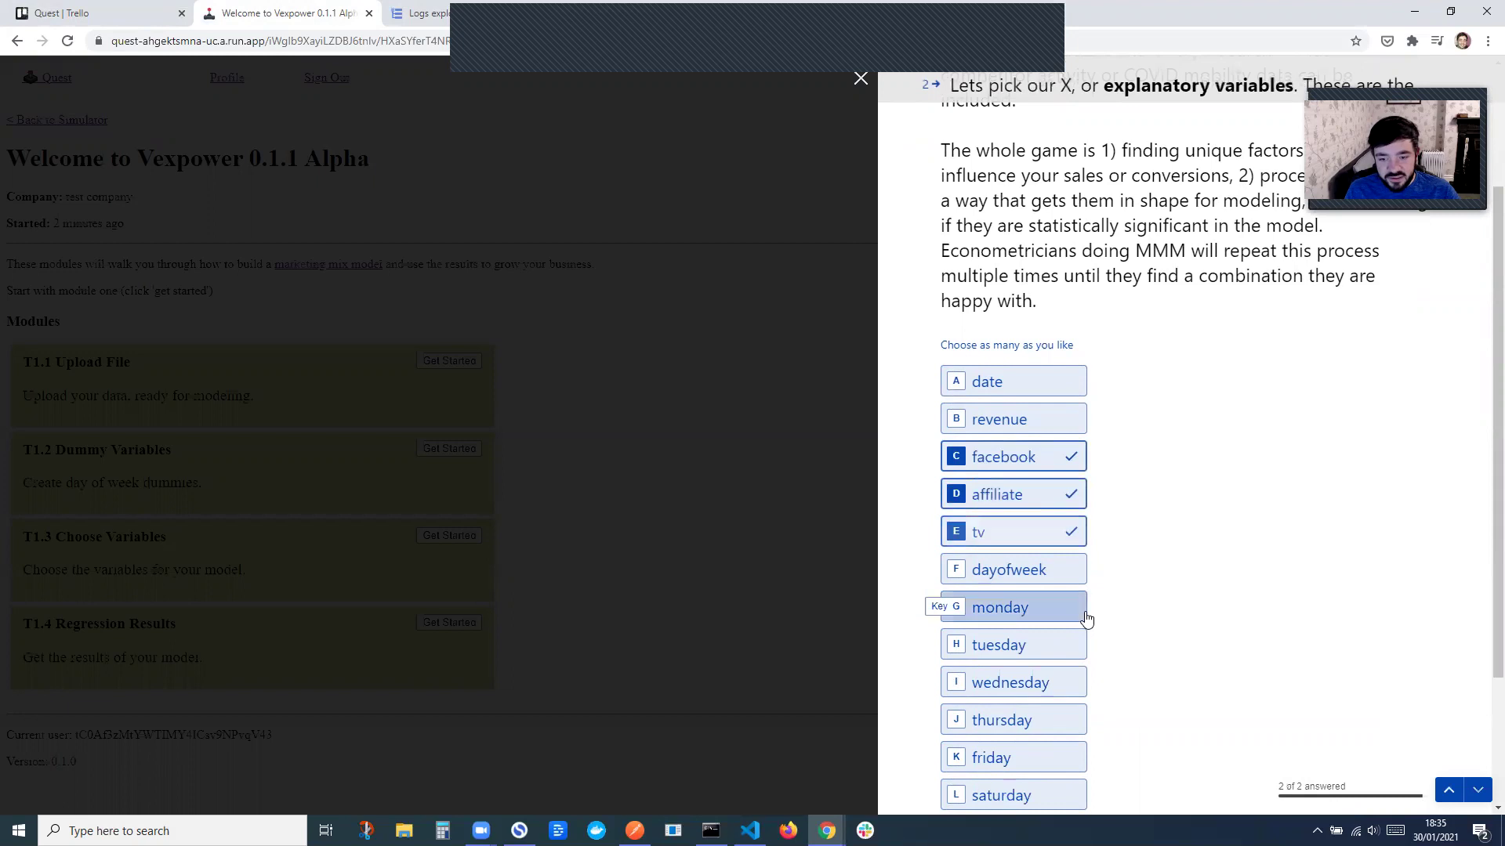
pyautogui.click(1039, 613)
pyautogui.click(1013, 646)
pyautogui.click(1036, 687)
pyautogui.click(1024, 719)
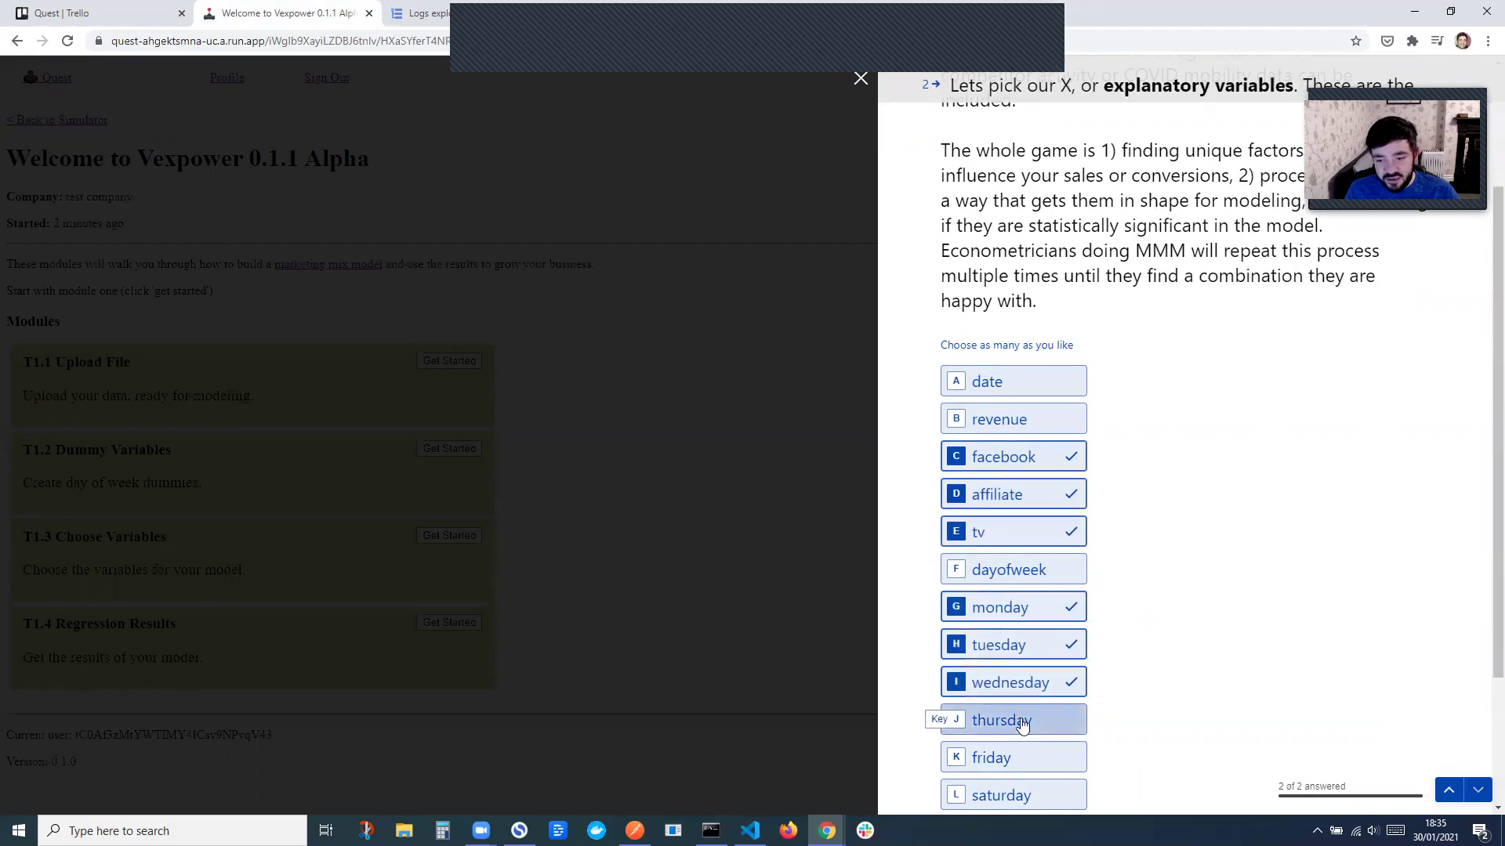
pyautogui.click(1042, 757)
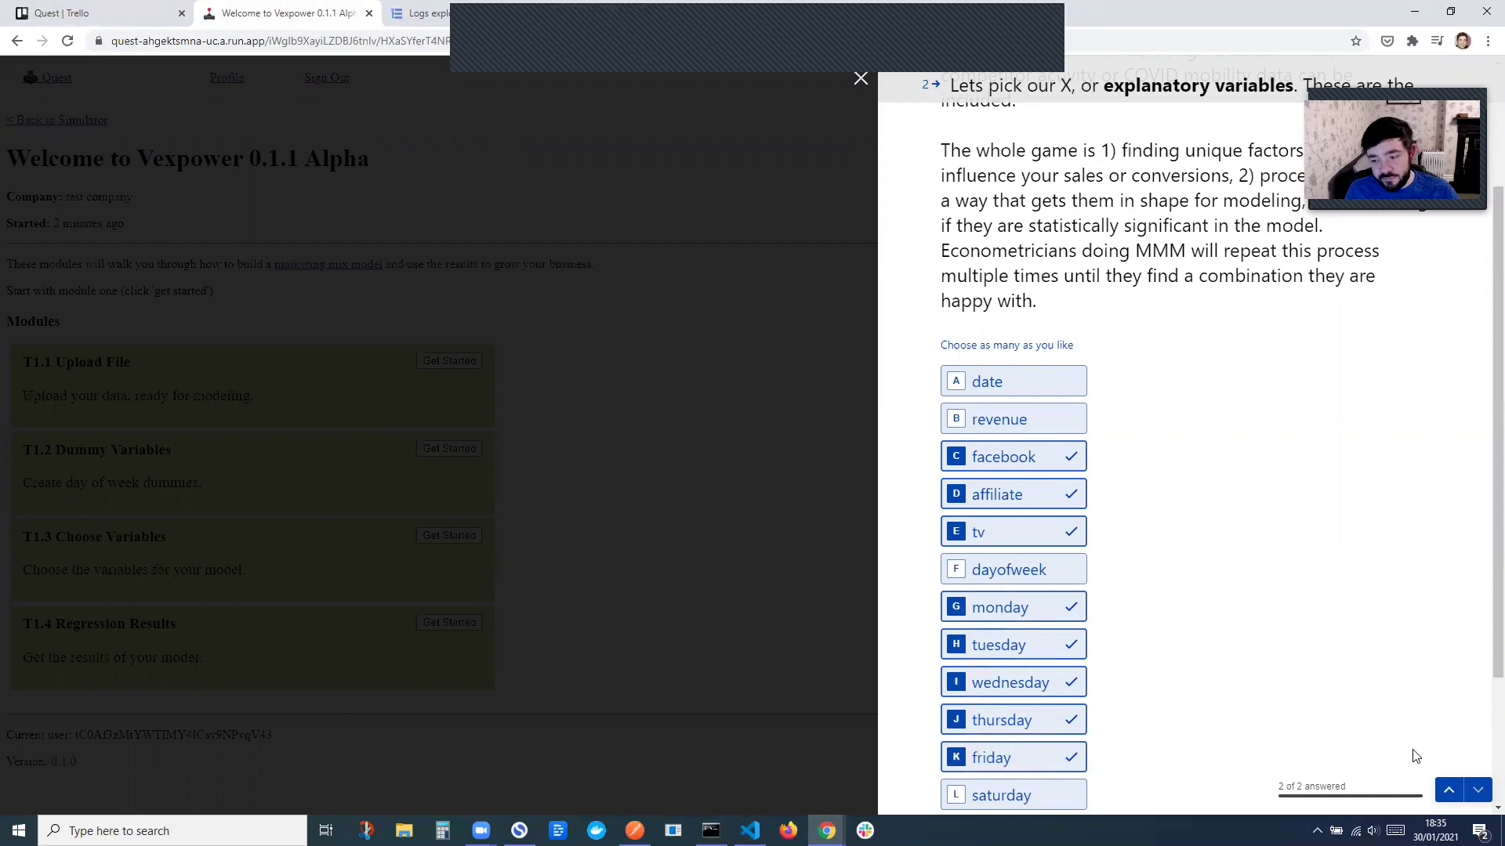
pyautogui.scroll(-2, 1349, 725)
# - Submit the variable choices and start the T1.4 Regression Results module
pyautogui.click(1184, 700)
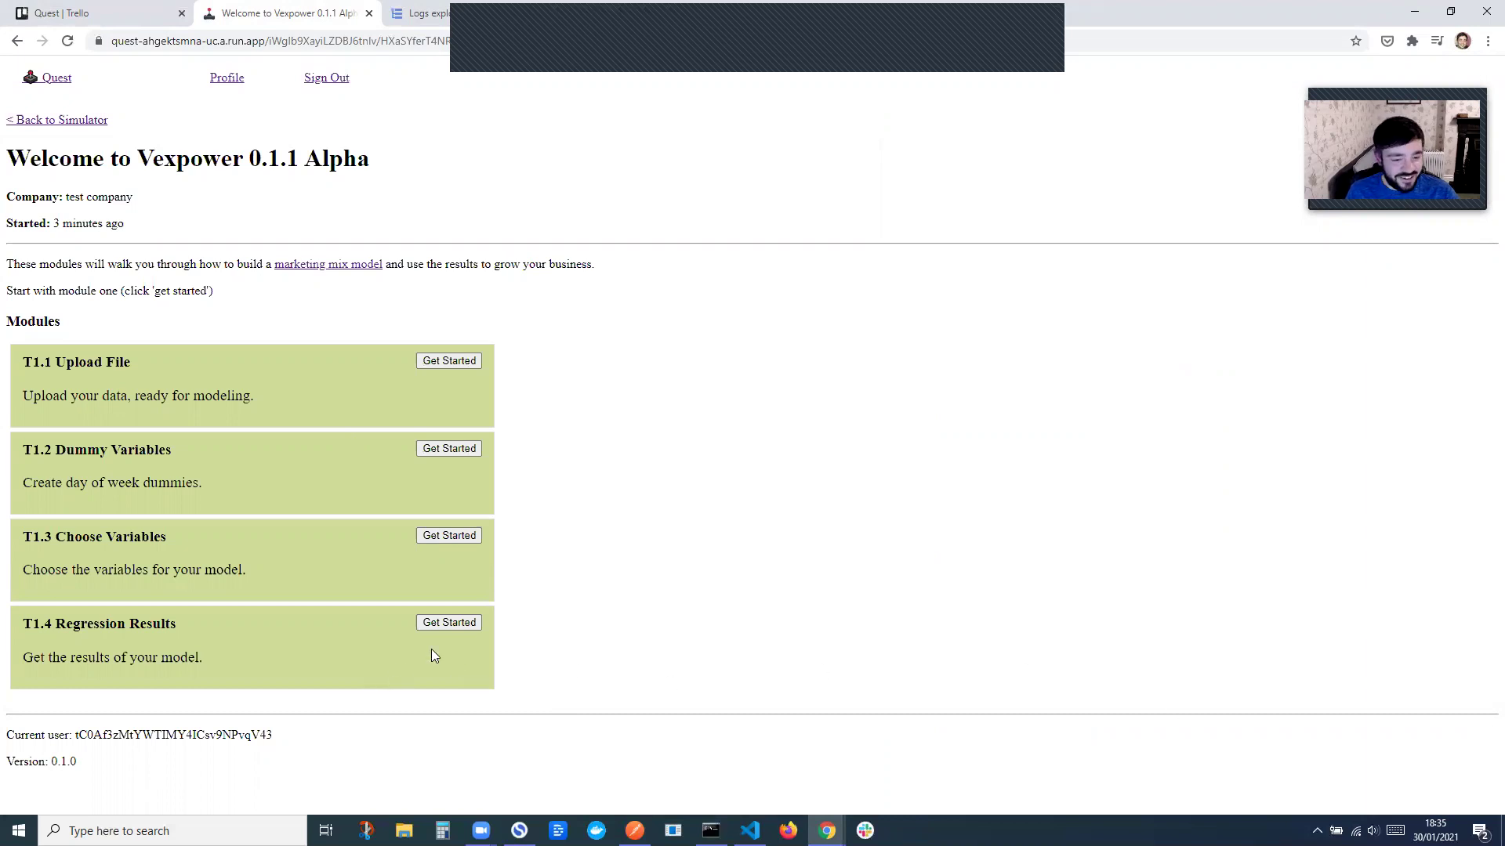
pyautogui.click(447, 622)
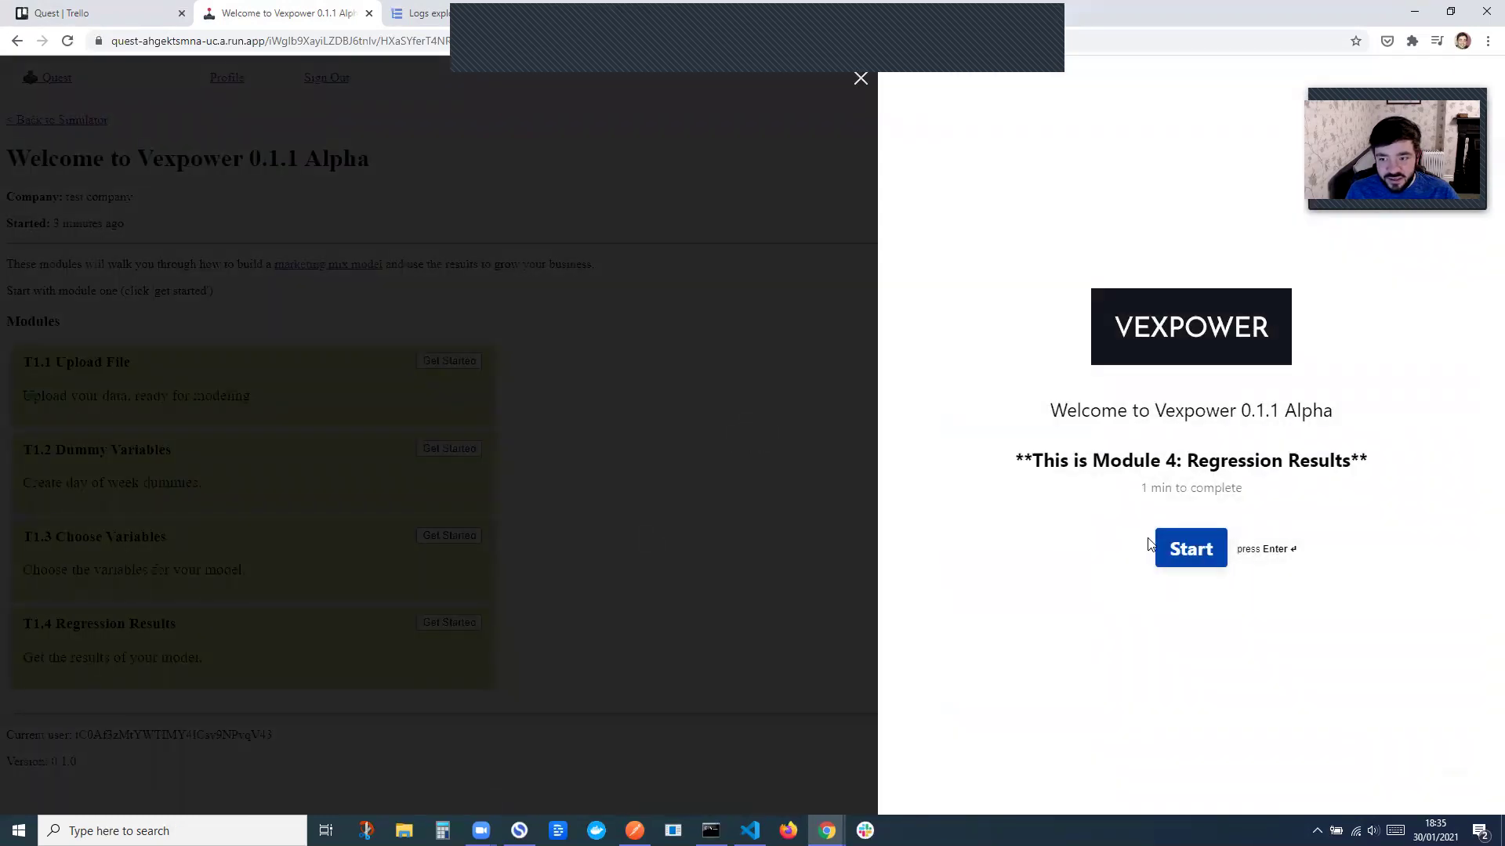
pyautogui.click(1160, 547)
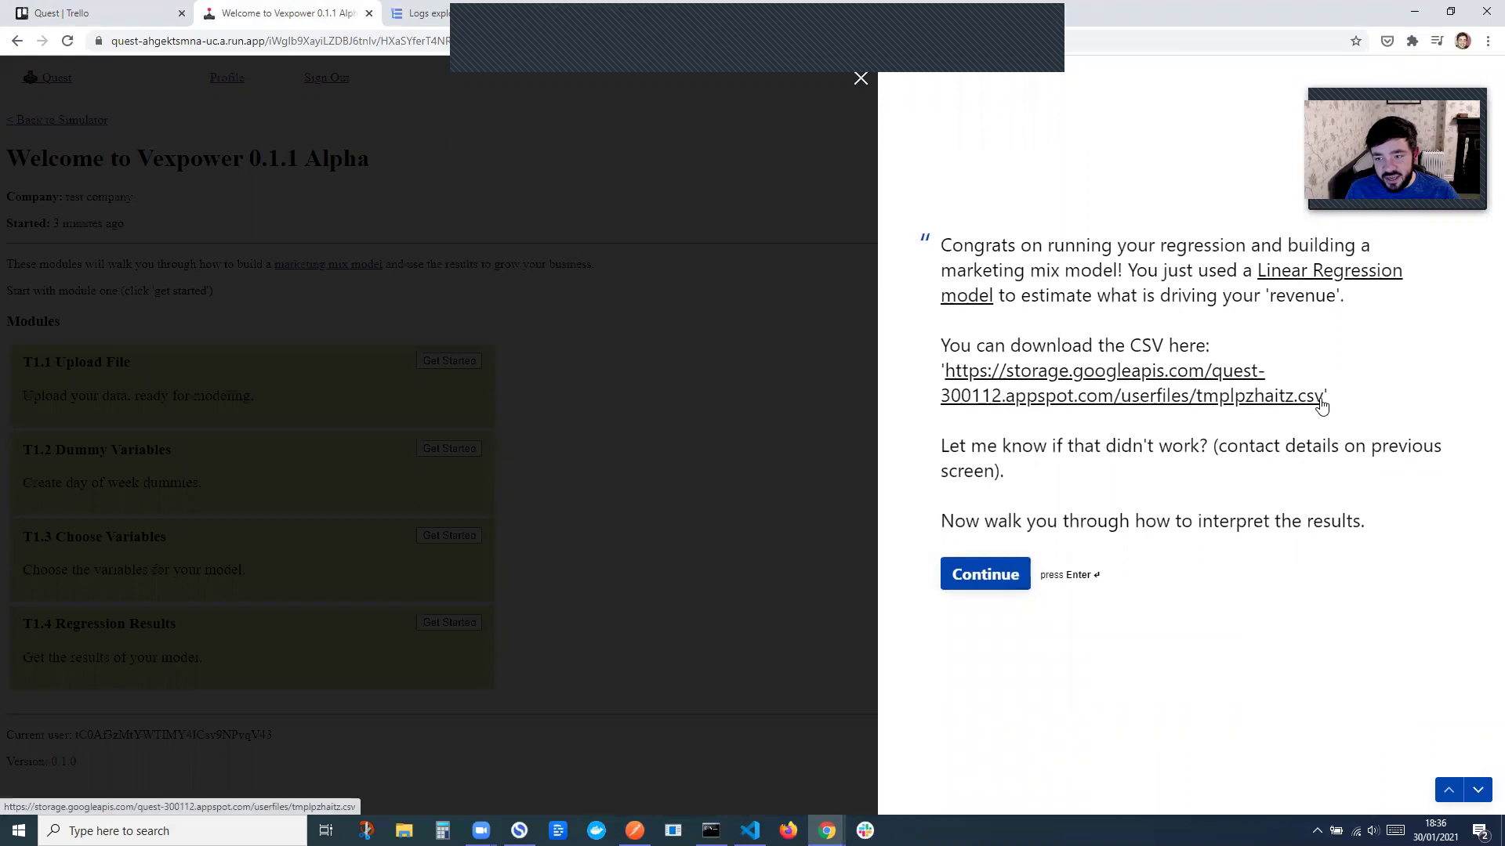
# - Download the results CSV tmplpzhaitz.csv through its link in a new tab
pyautogui.moveTo(1324, 397); pyautogui.dragTo(944, 370)
pyautogui.hotkey('ctrl', 'c')
pyautogui.click(583, 15)
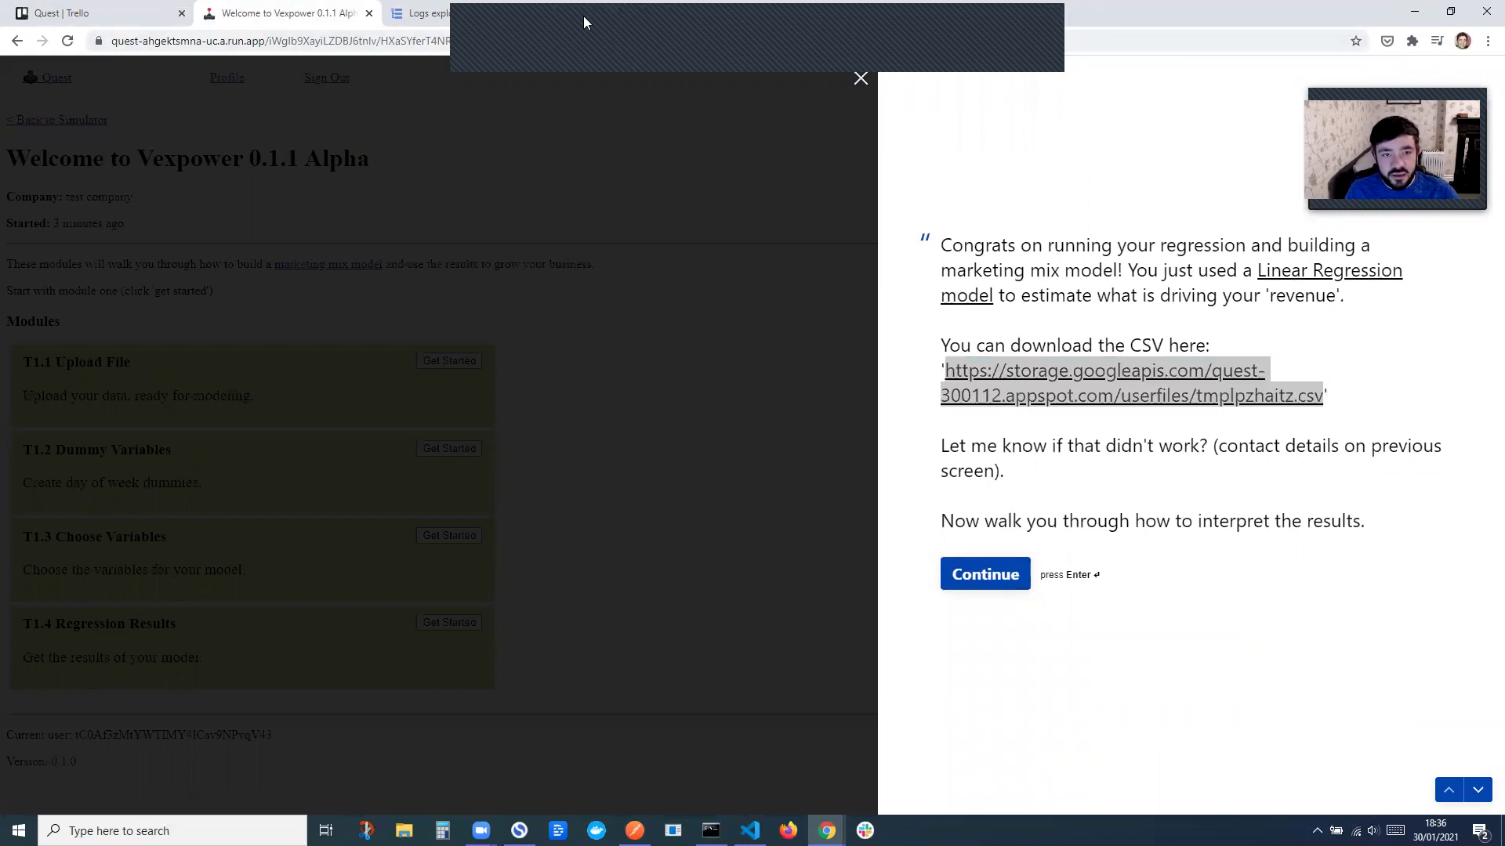
pyautogui.hotkey('ctrl', 'v')
pyautogui.press('Return')
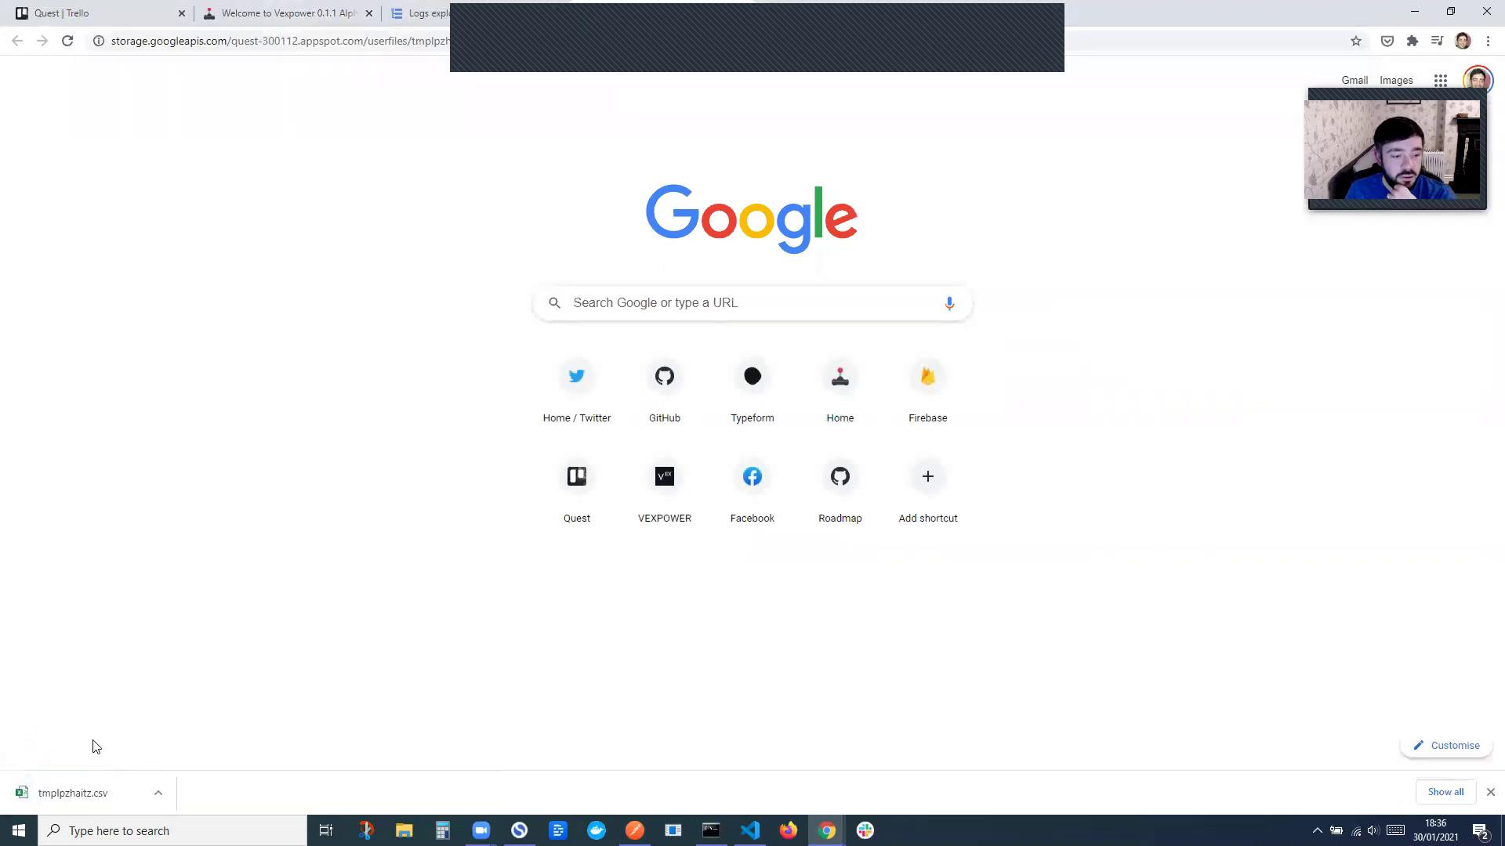
# - Open tmplpzhaitz.csv in Excel and review the xvariables, coefficients and p-values columns
pyautogui.click(78, 793)
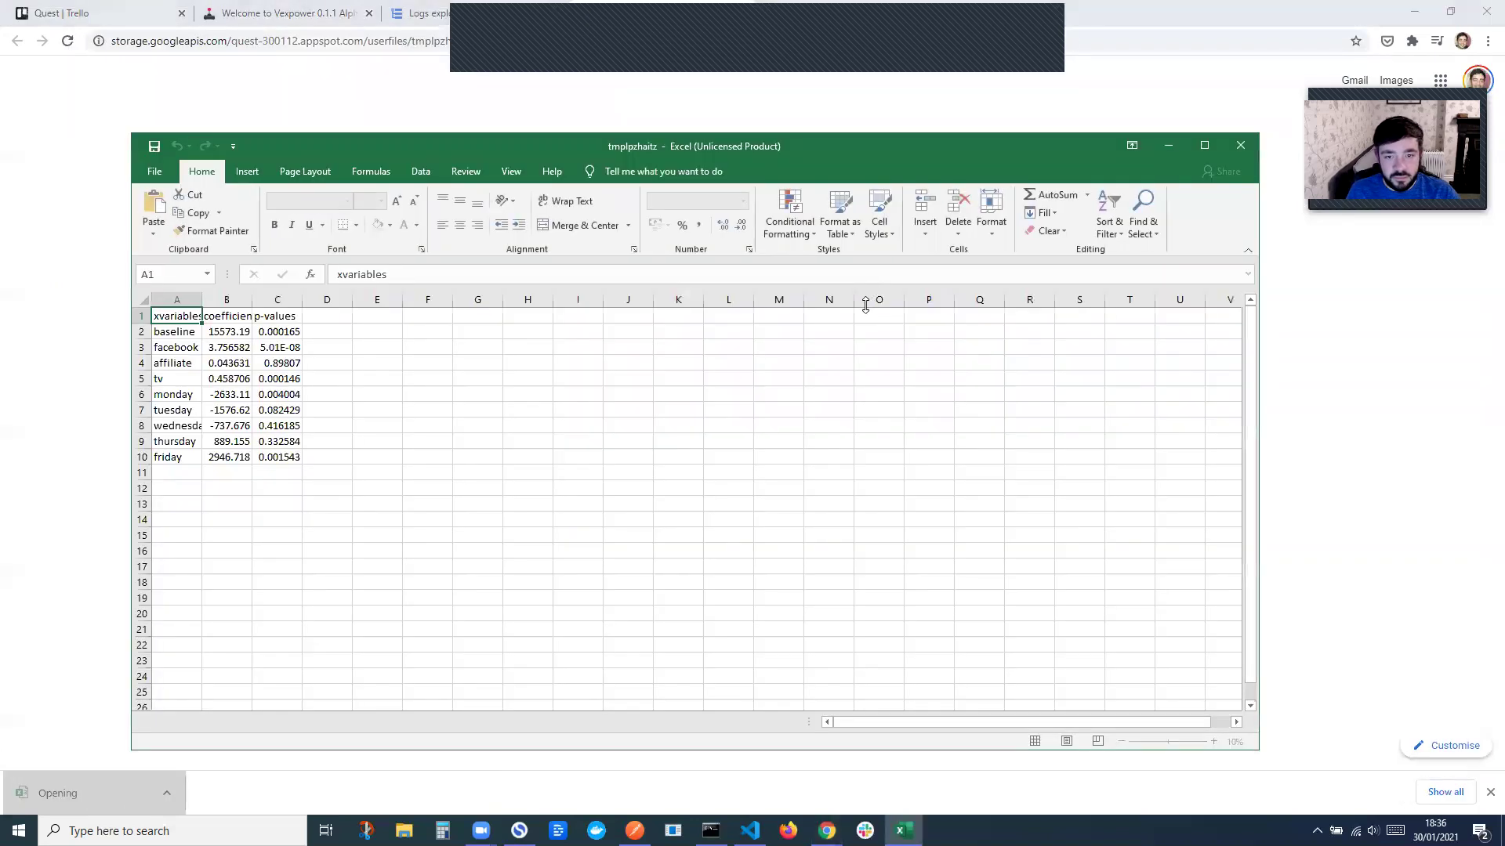
pyautogui.click(1068, 218)
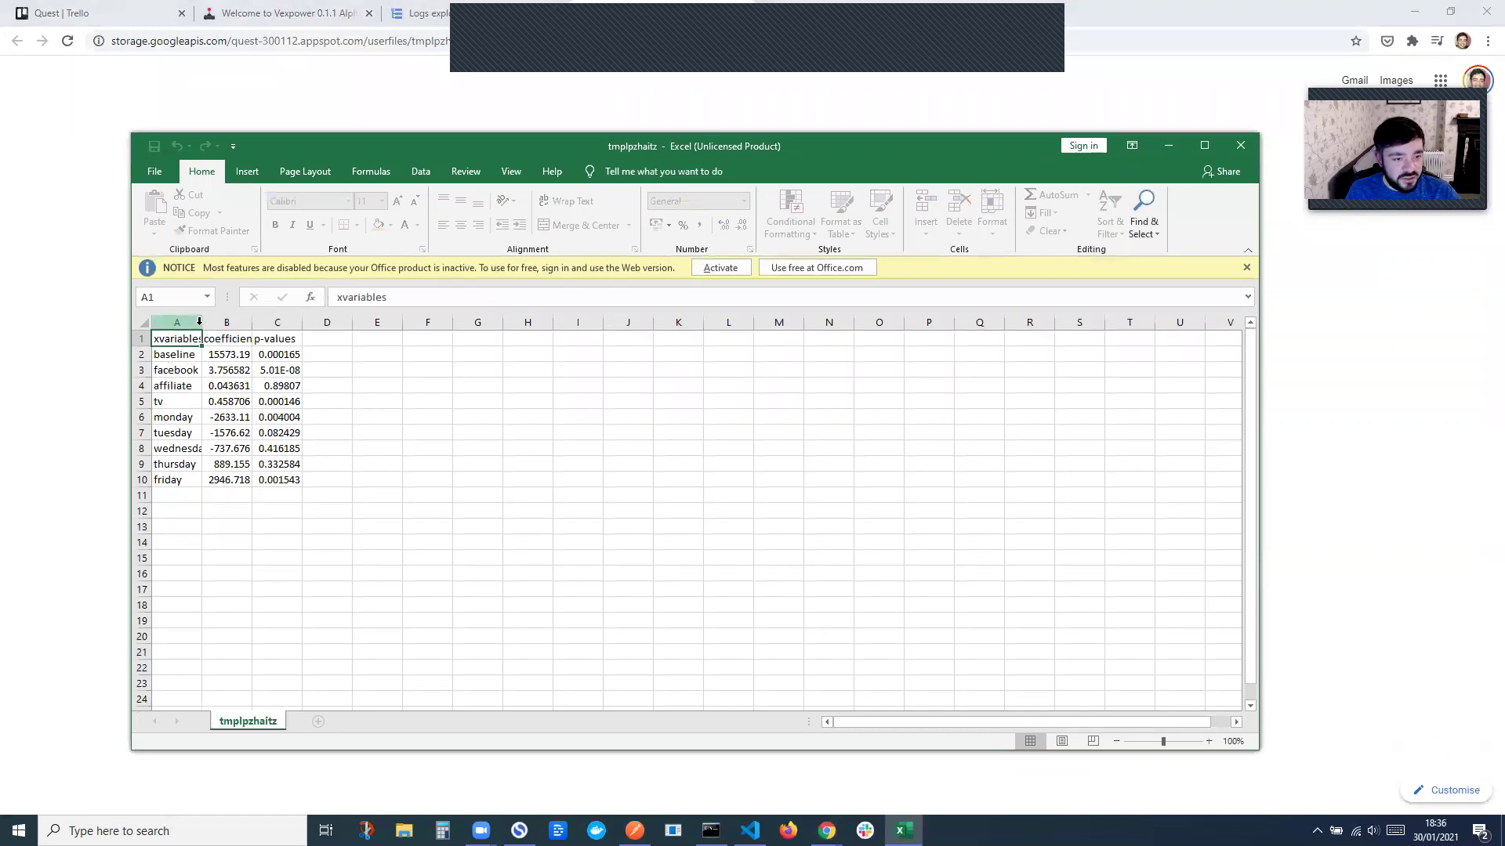
pyautogui.click(252, 322)
pyautogui.click(227, 340)
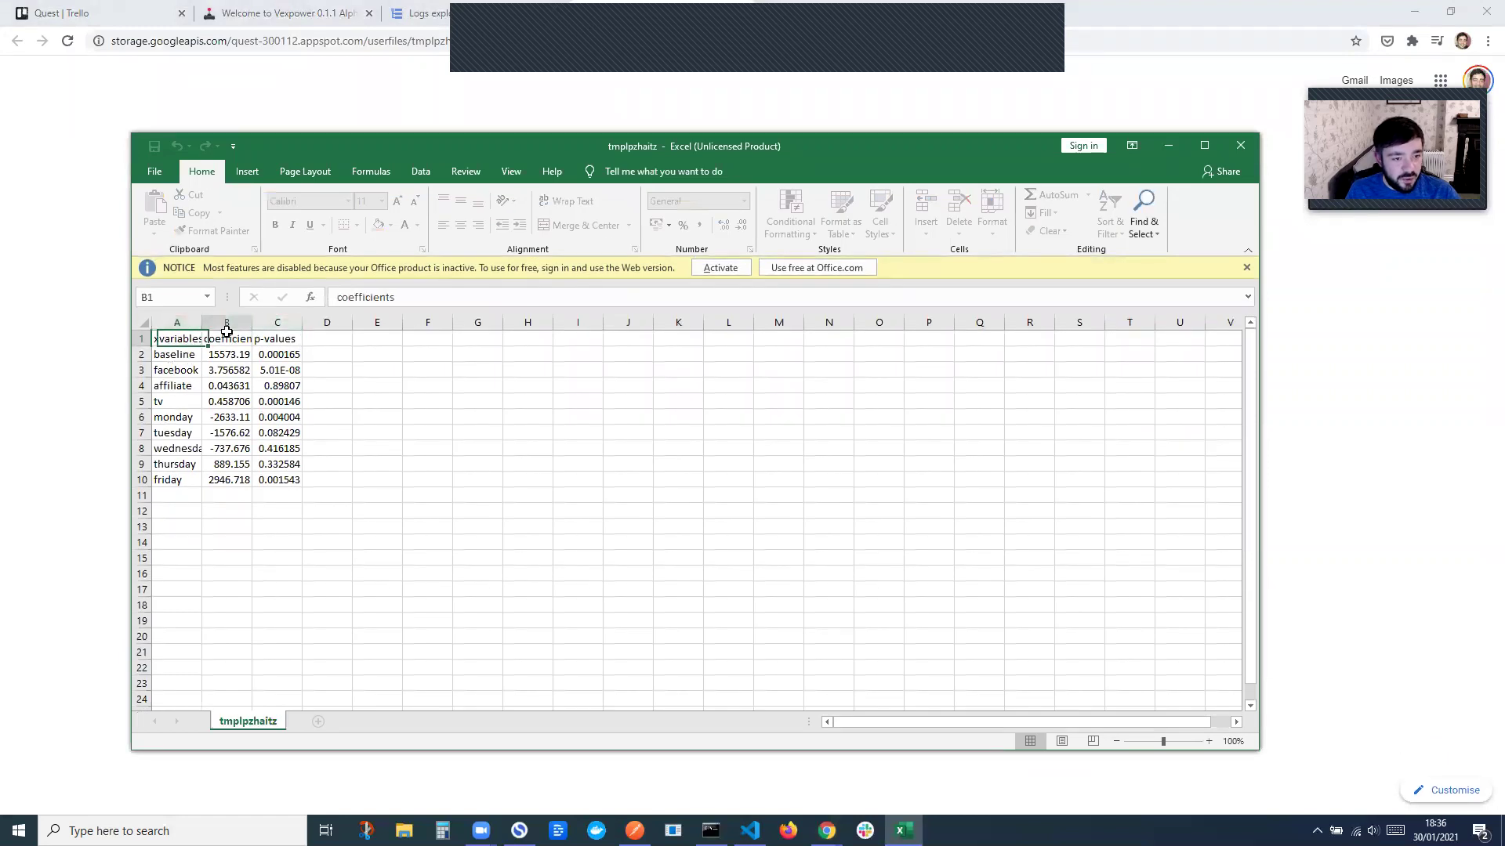
pyautogui.moveTo(286, 335); pyautogui.dragTo(270, 451)
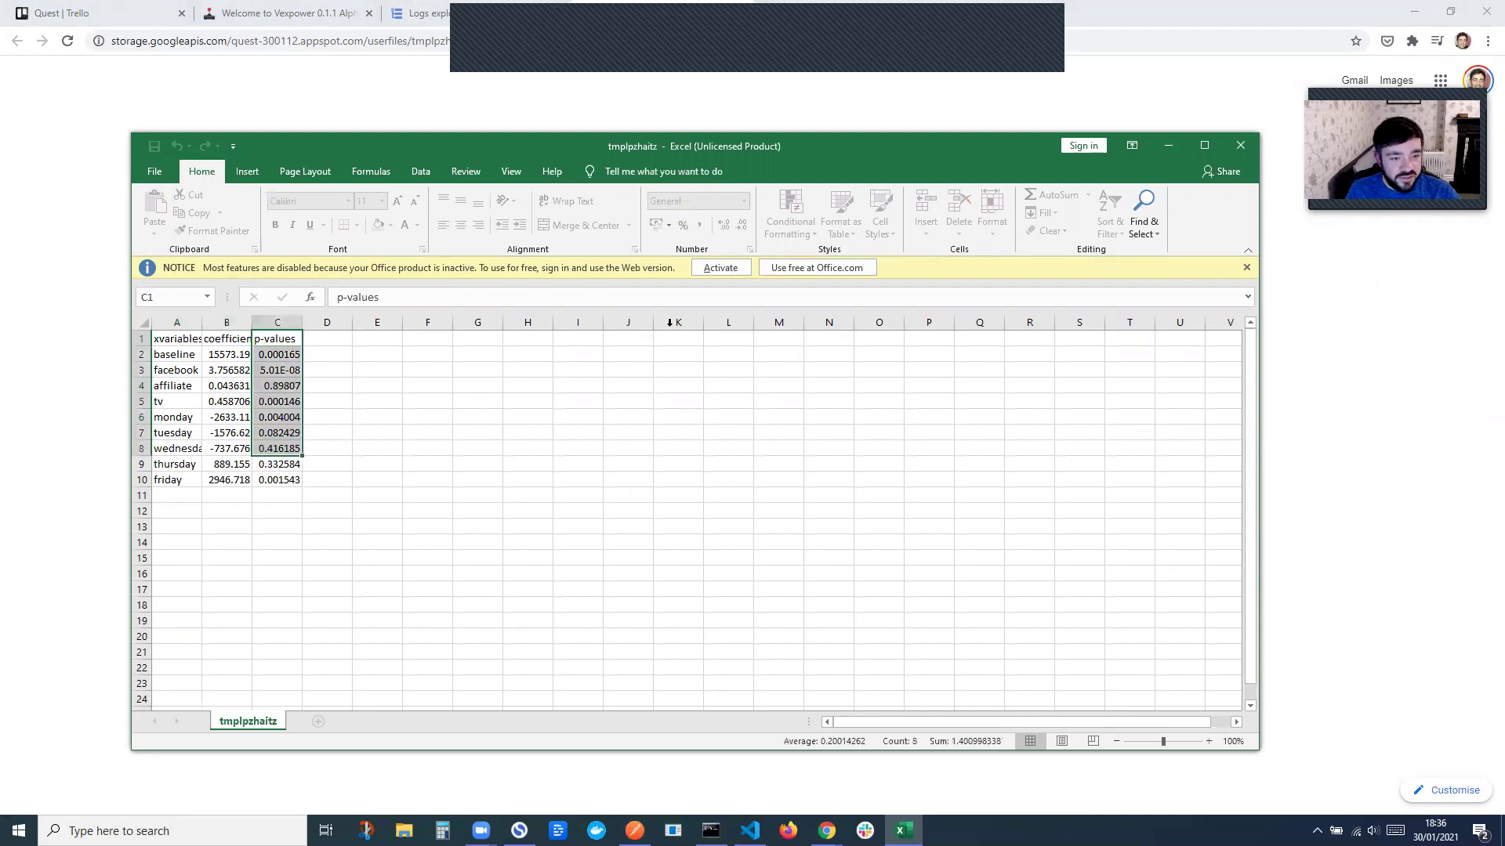
# - Close the results spreadsheet and move past the R-squared 0.61 screen to the coefficients list
pyautogui.click(1240, 145)
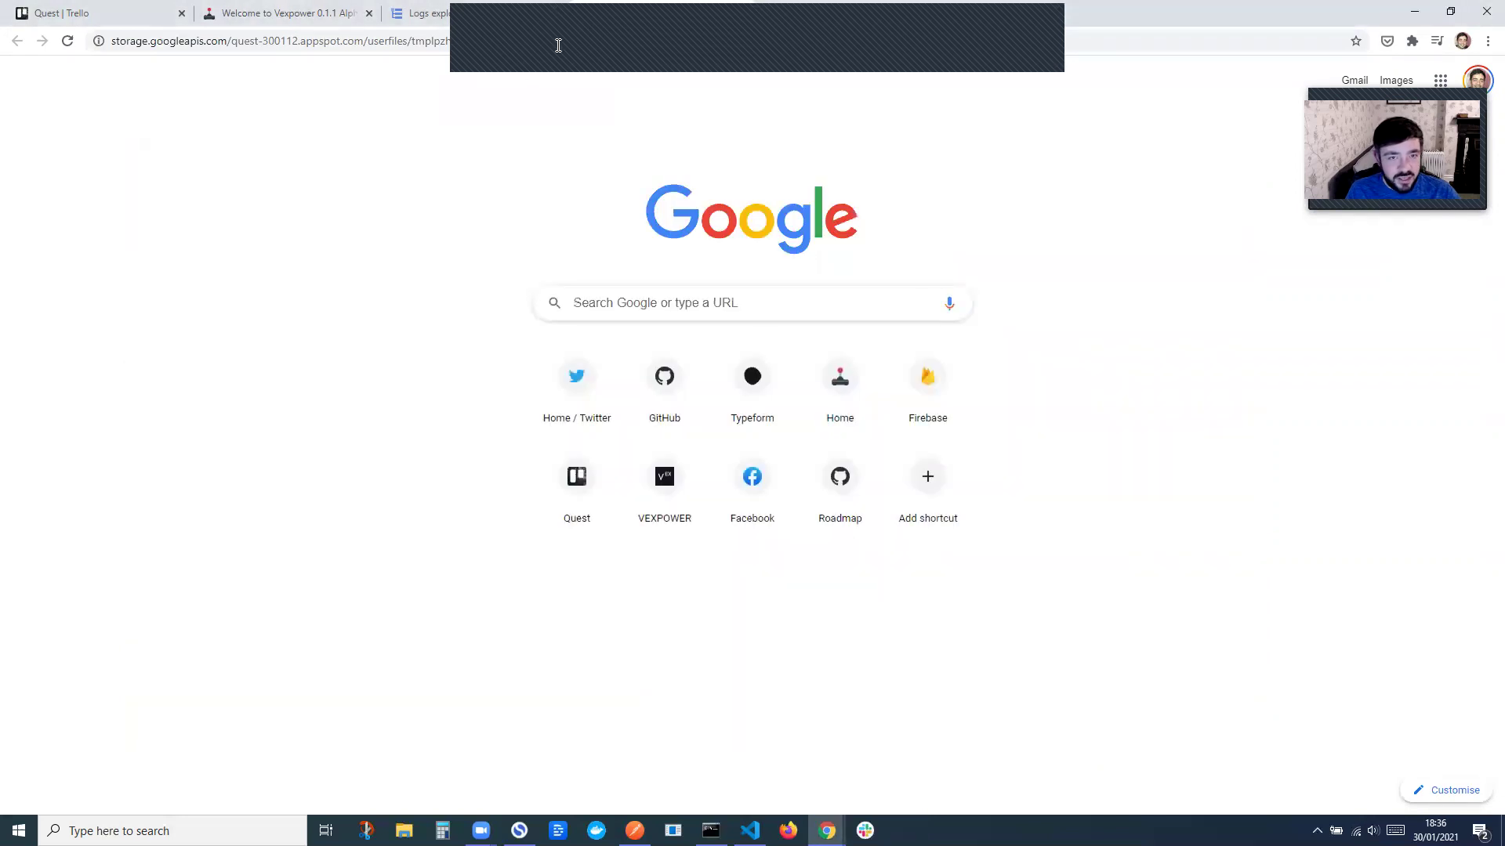
pyautogui.click(735, 15)
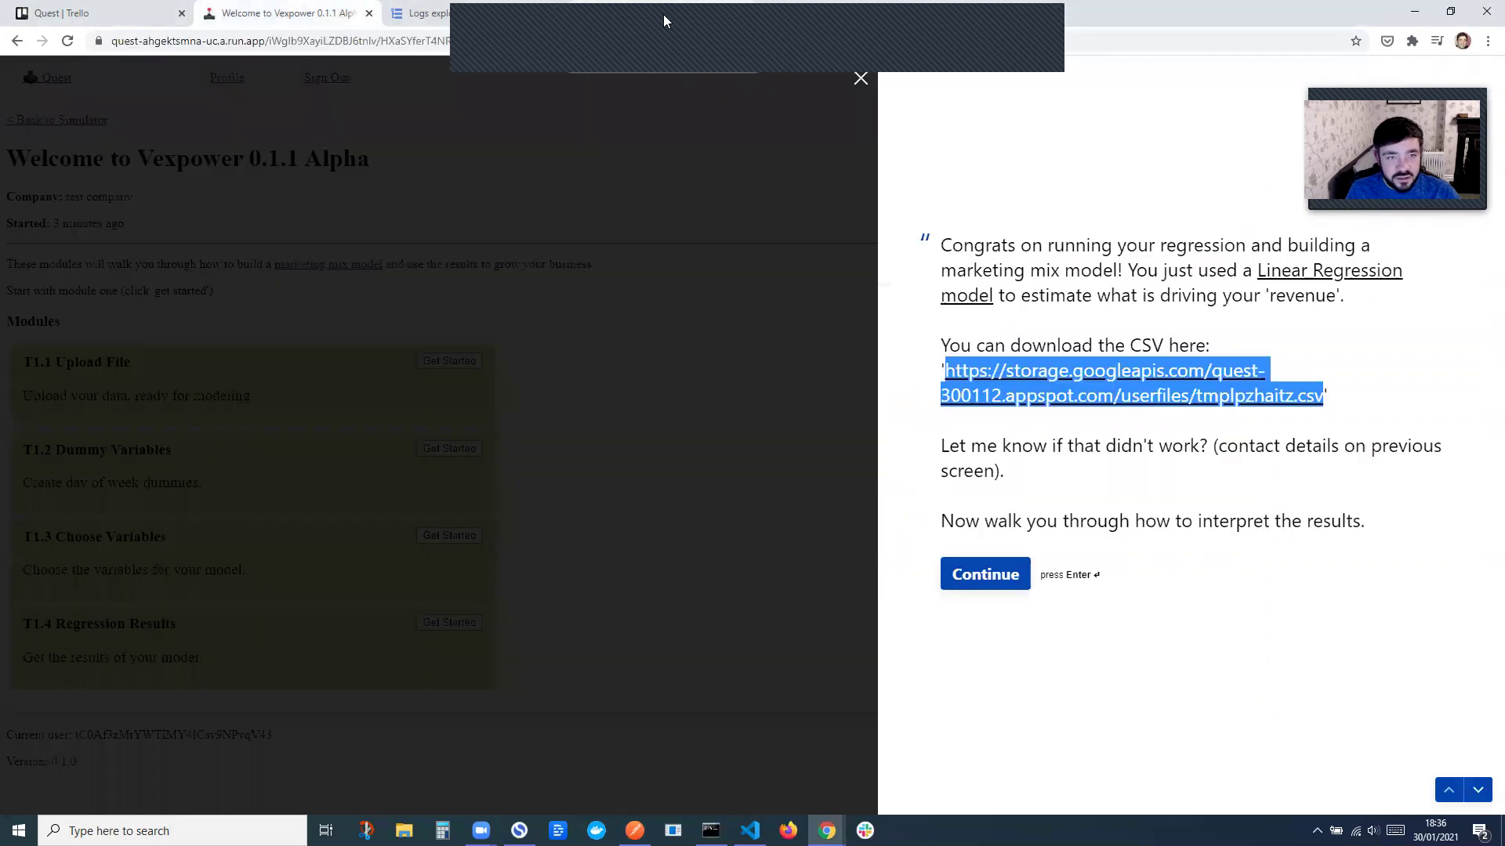
pyautogui.click(1018, 578)
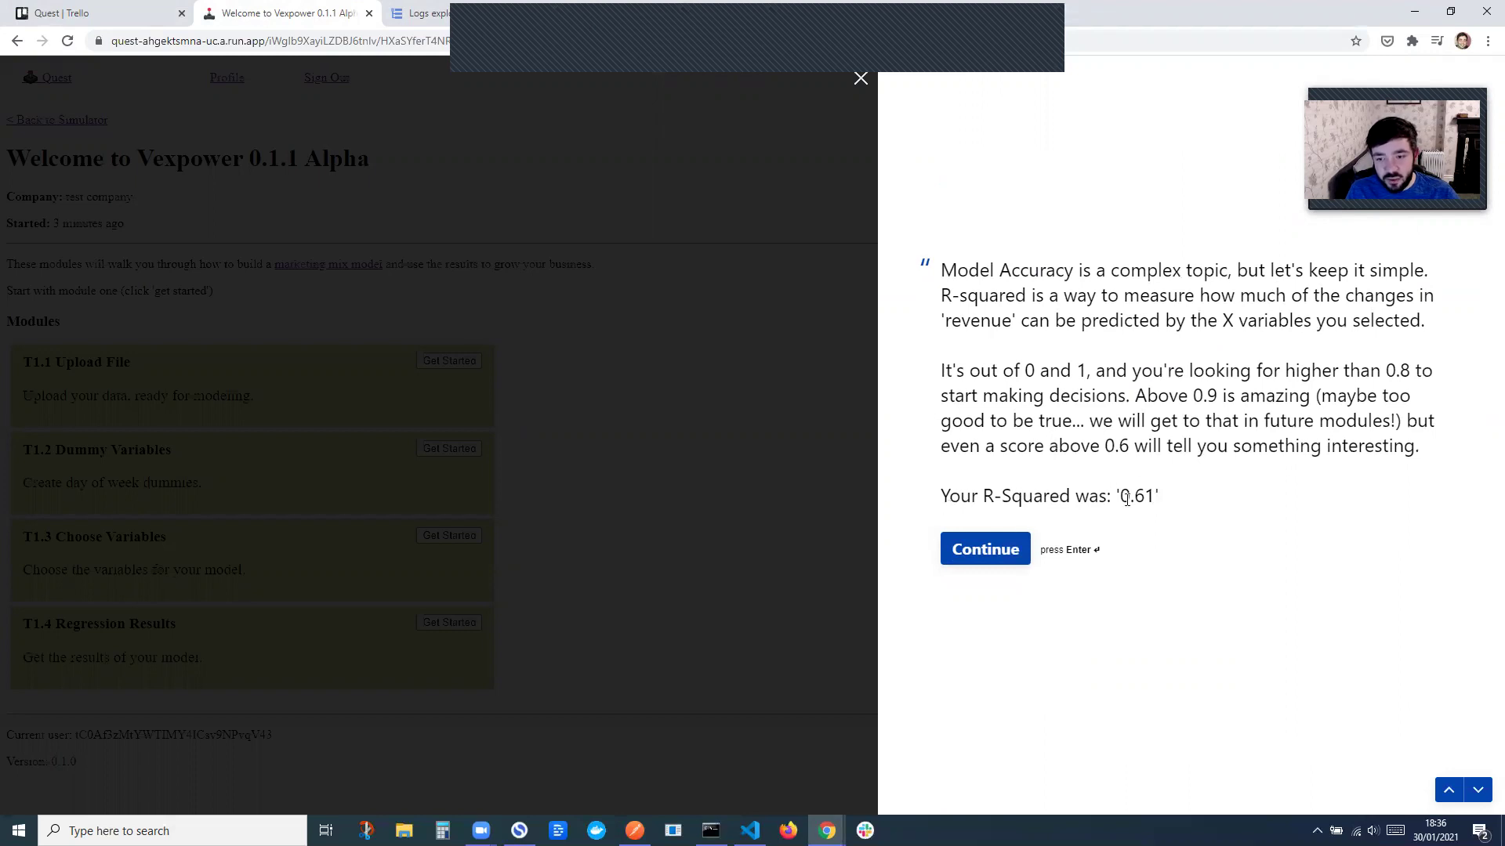
pyautogui.click(976, 549)
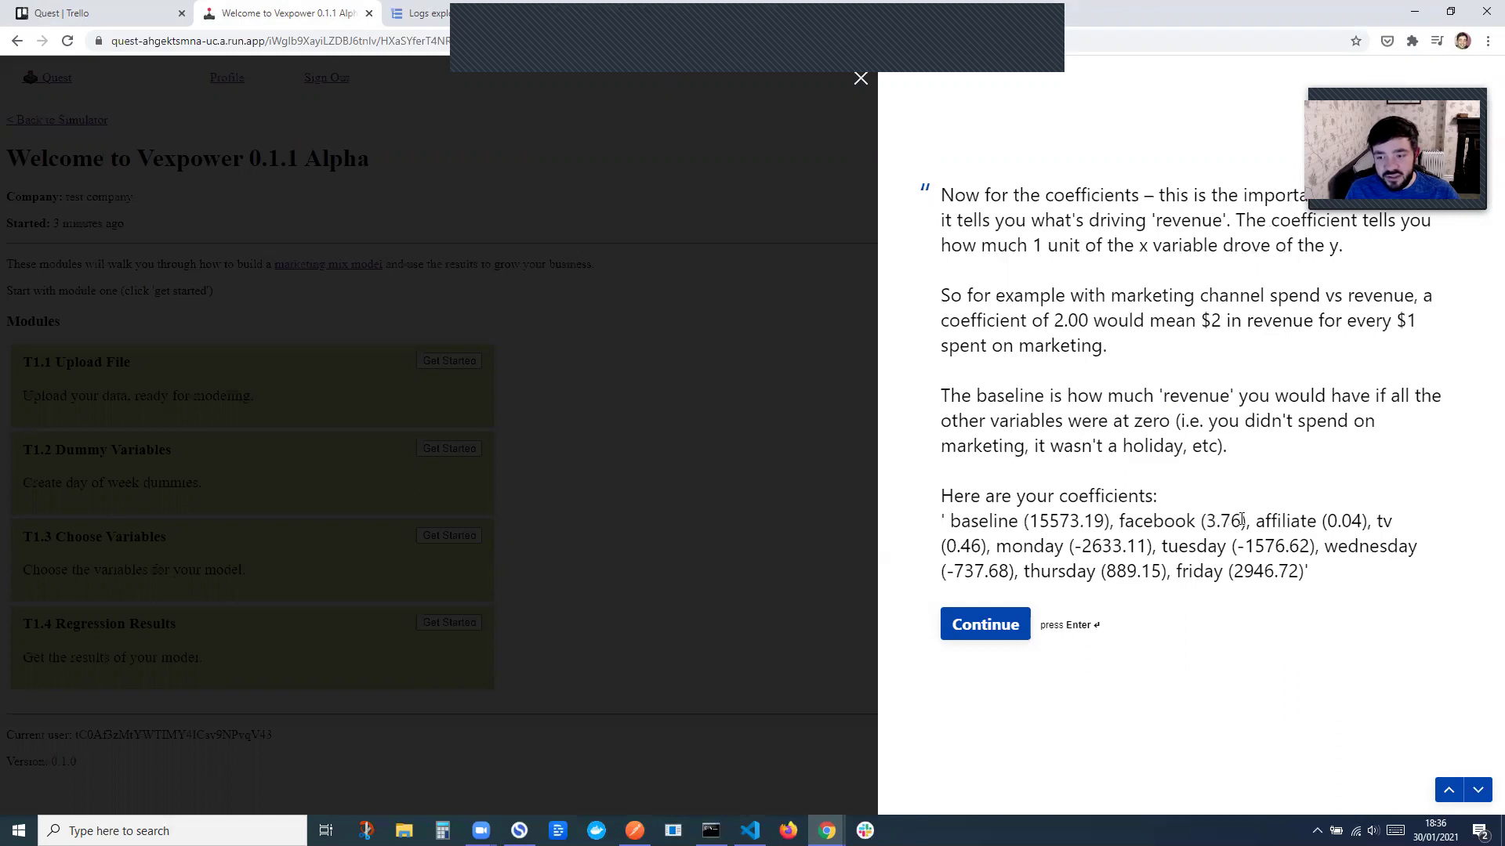
# - Advance to the p-values screen showing affiliate 0.90 and wednesday 0.42
pyautogui.click(1001, 625)
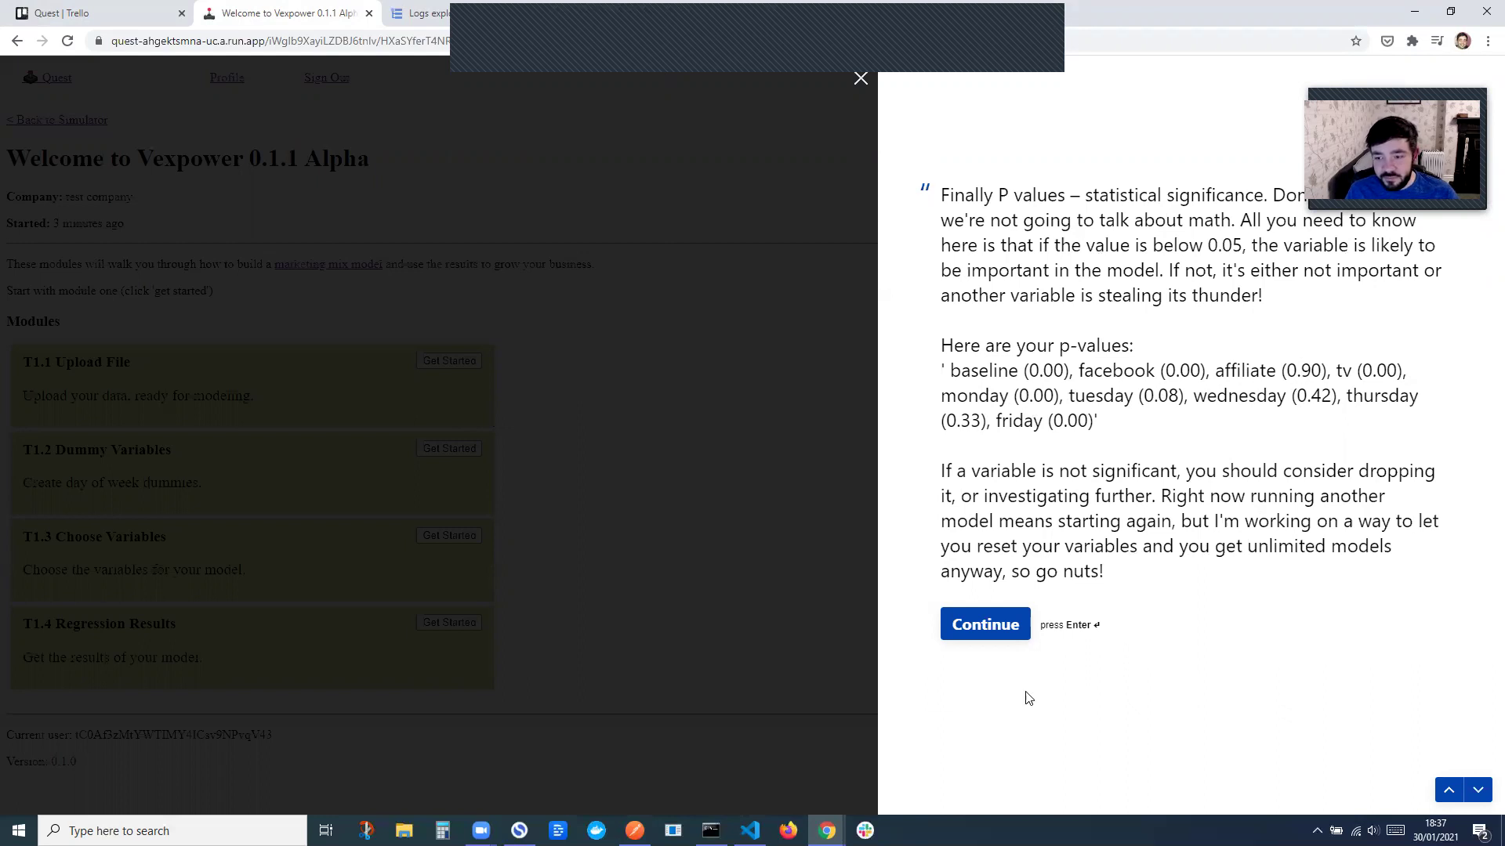
# - Advance to the closing thank-you message and scroll down to the Submit button
pyautogui.click(985, 624)
pyautogui.scroll(-2, 952, 322)
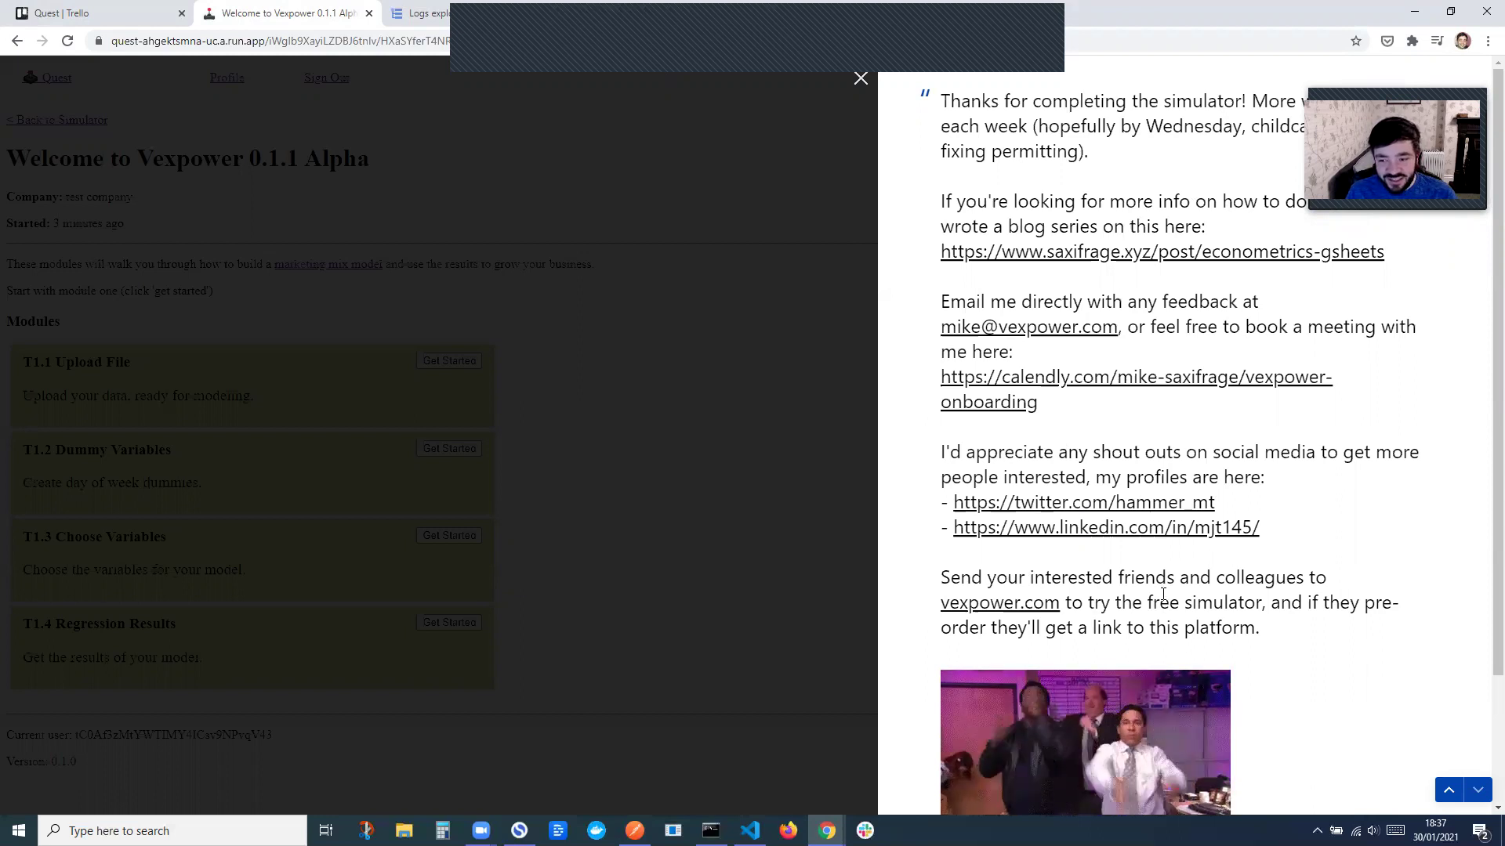
pyautogui.scroll(-2, 1163, 595)
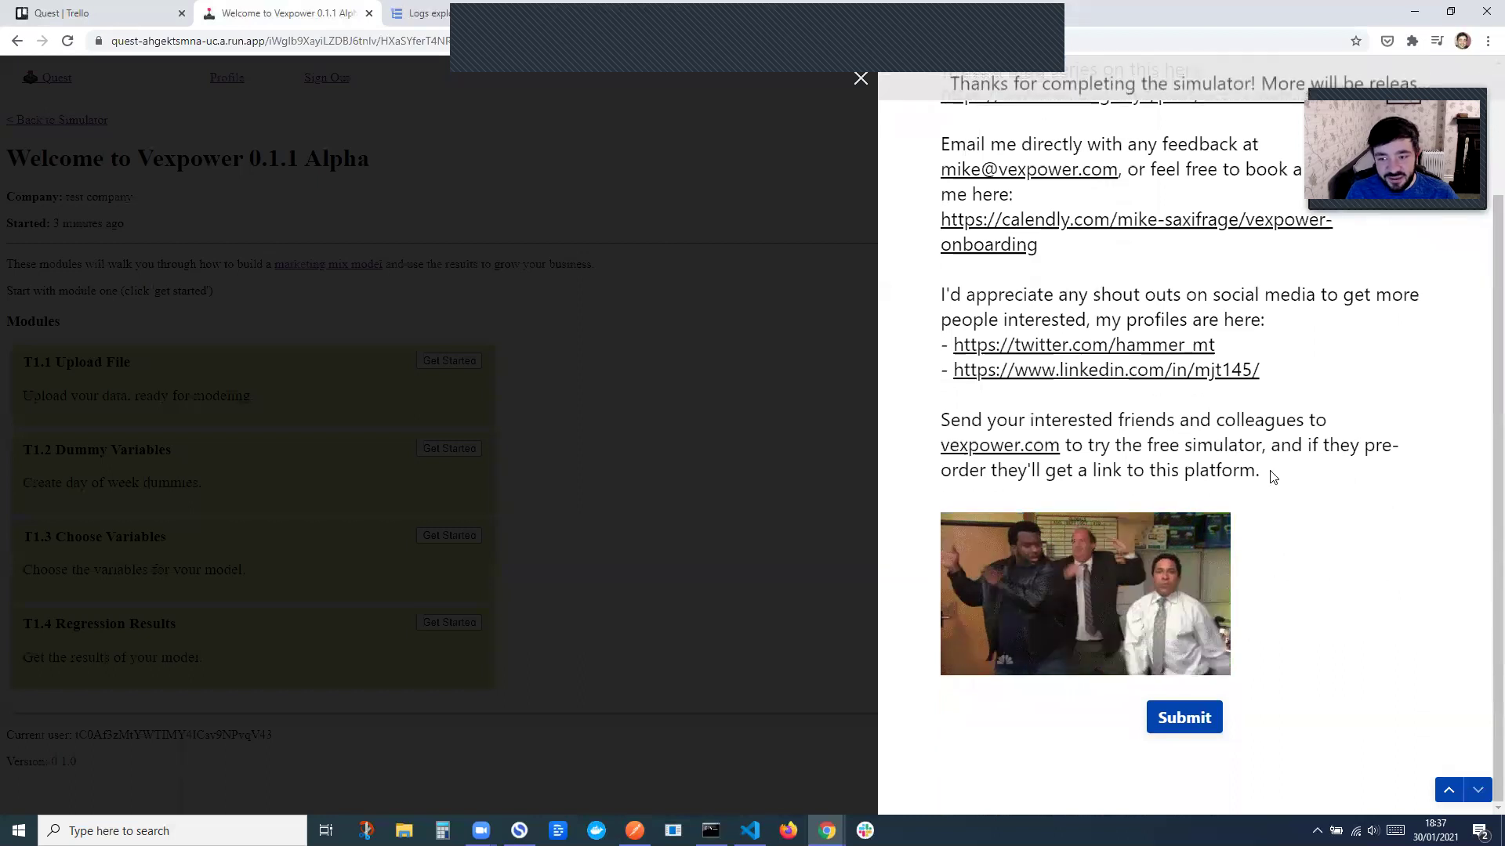